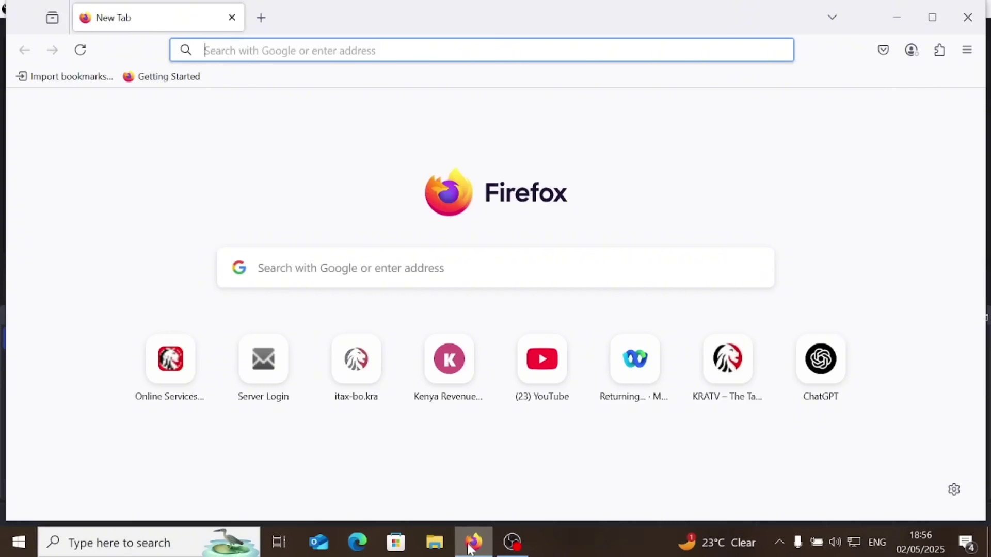
Search the web for ITAX and go to the iTax - KRA result
{"action": "type", "text": "ITAX"}
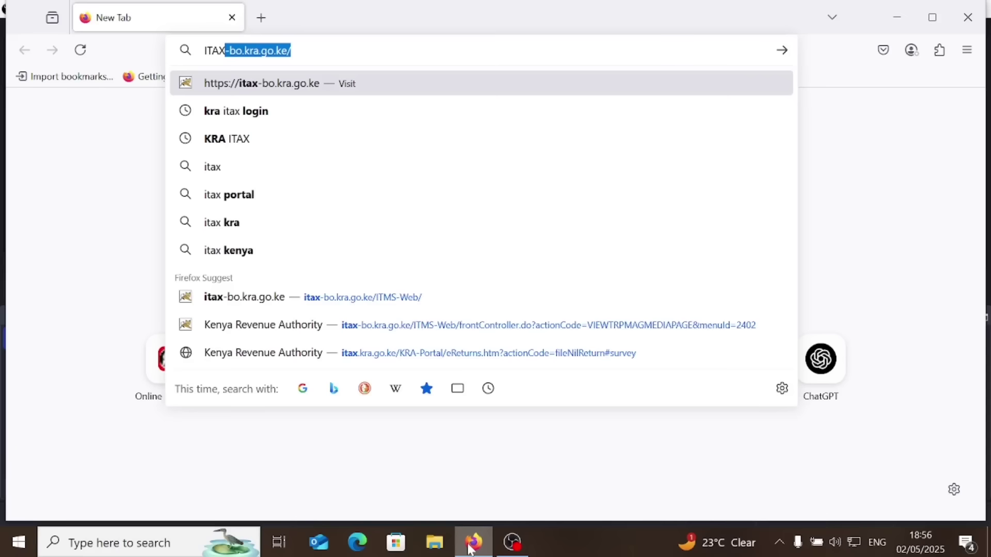
{"action": "key", "text": "Delete"}
{"action": "key", "text": "Return"}
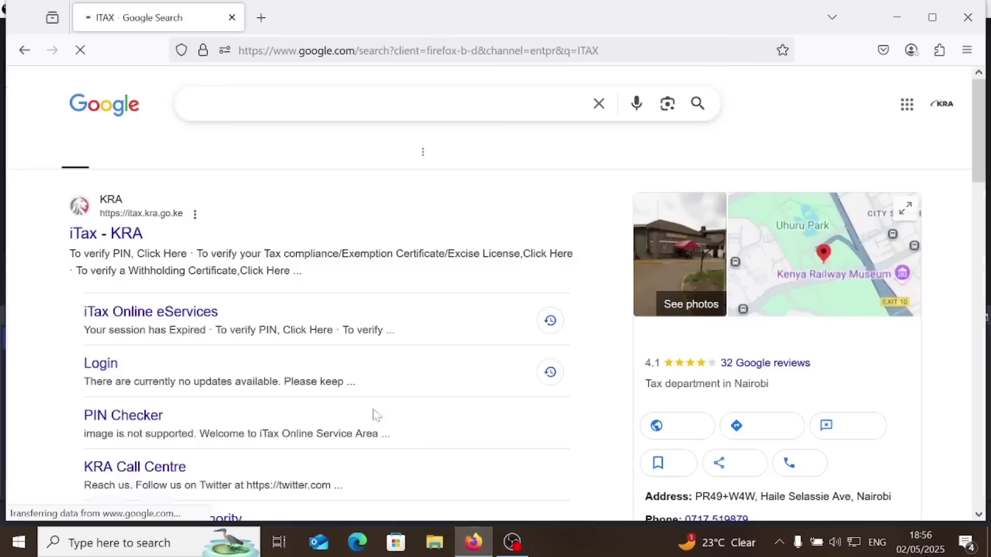
{"action": "left_click", "coordinate": [105, 232]}
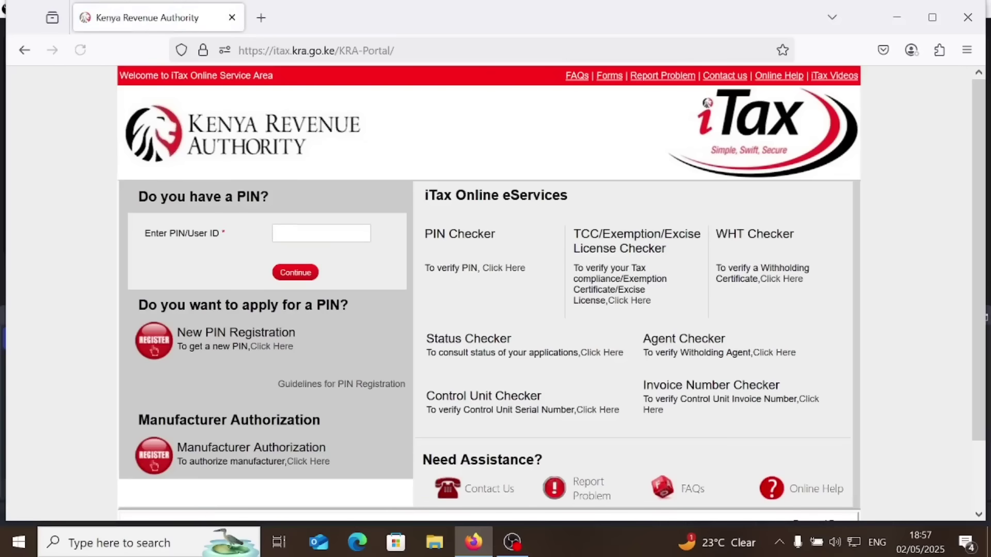
Log in to iTax with the taxpayer PIN, the account password and security stamp answer 36
{"action": "key", "text": "ctrl+v"}
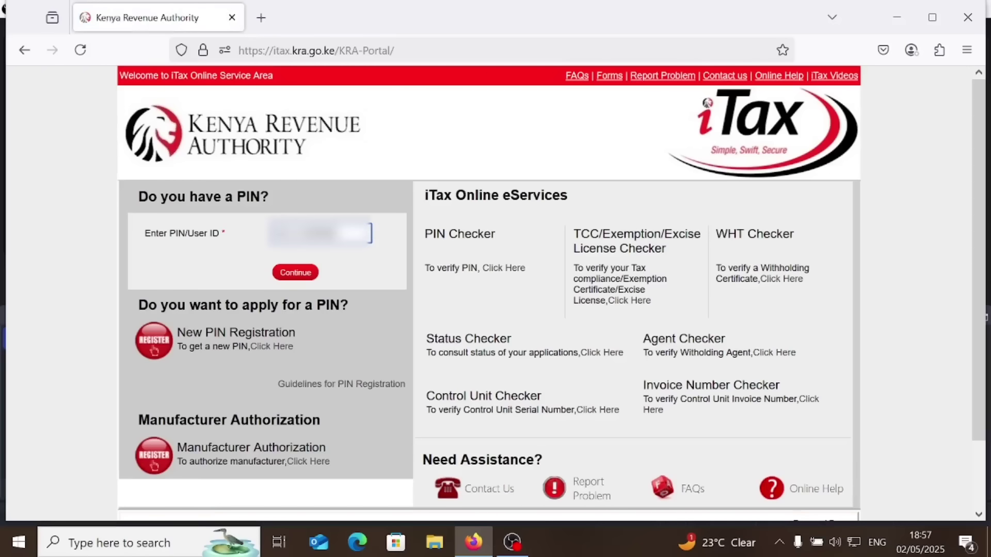
{"action": "left_click", "coordinate": [303, 273]}
{"action": "left_click", "coordinate": [310, 288]}
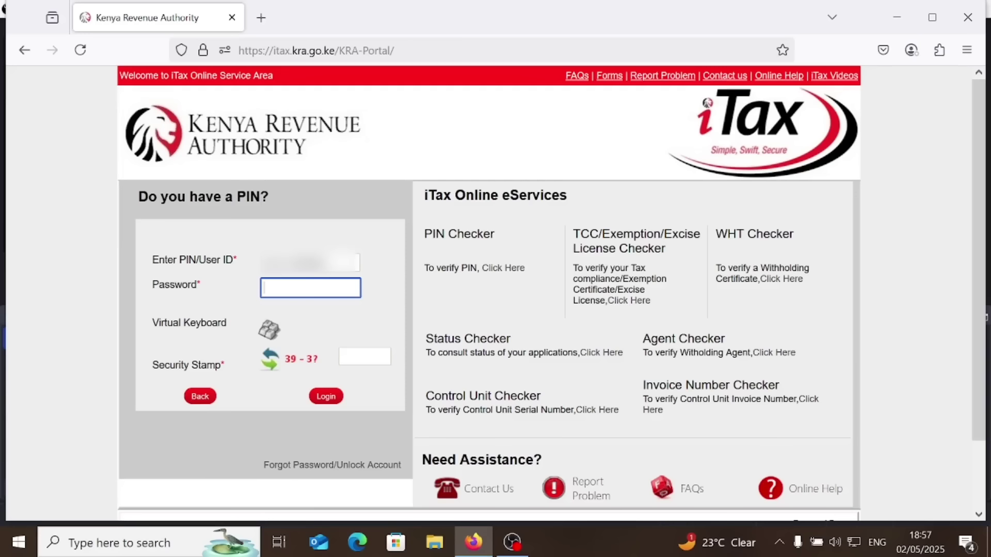
{"action": "type", "text": "••••••••"}
{"action": "left_click", "coordinate": [367, 357]}
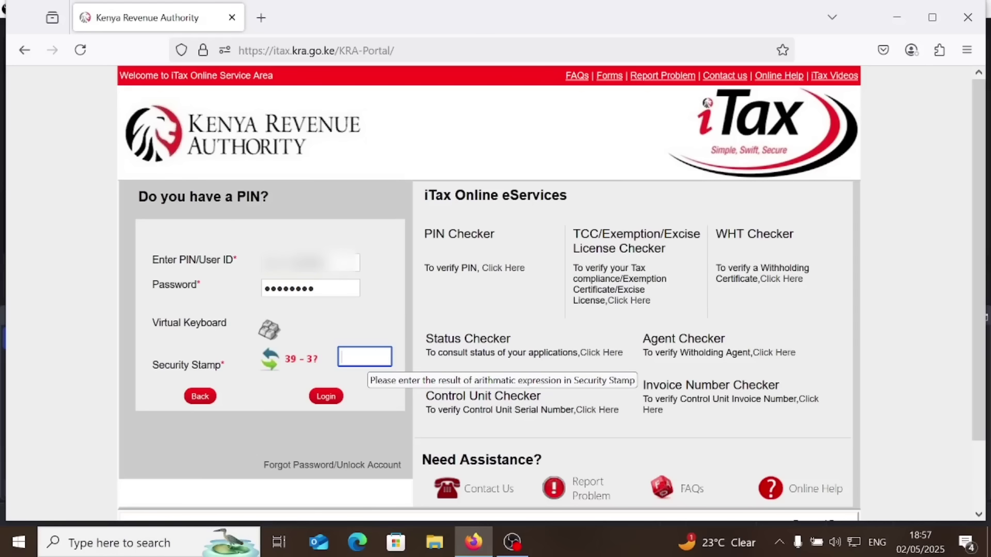
{"action": "type", "text": "36"}
{"action": "left_click", "coordinate": [325, 396]}
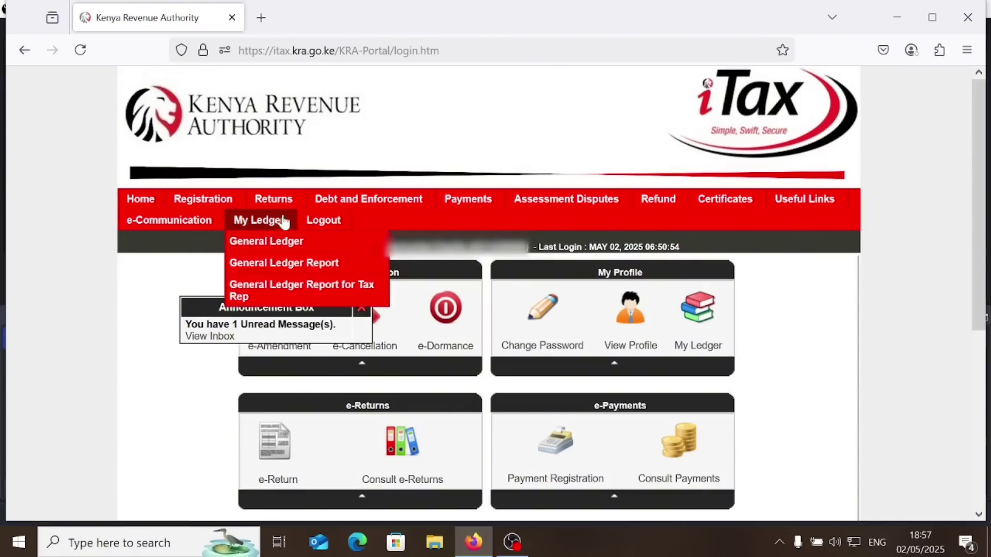
Start a new return under the Income Tax - Resident Individual obligation
{"action": "mouse_move", "coordinate": [283, 203]}
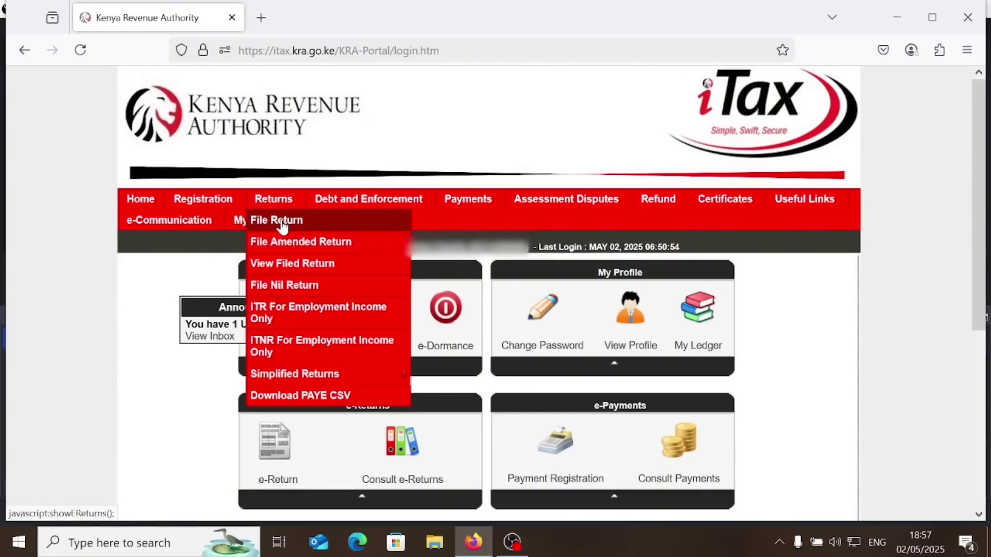
{"action": "left_click", "coordinate": [282, 223]}
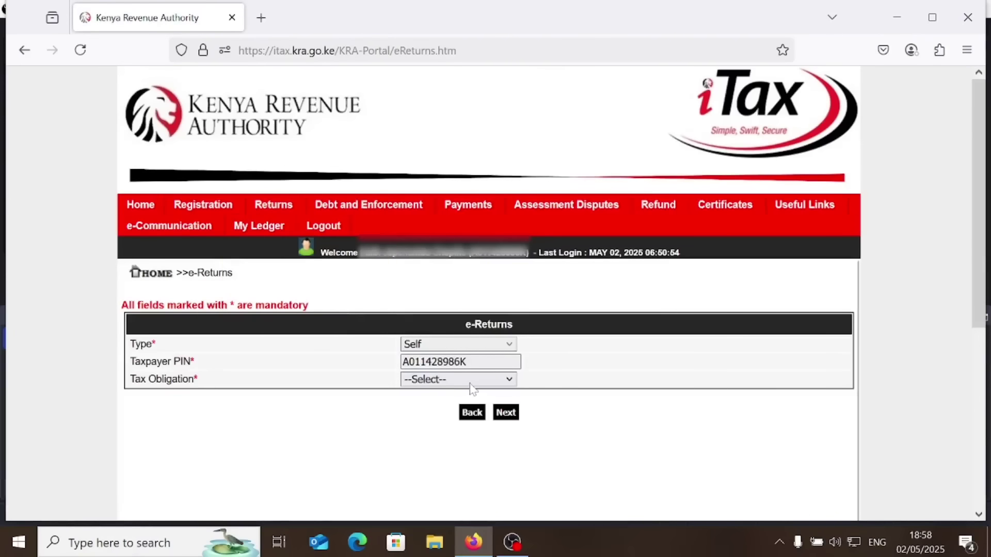
{"action": "left_click", "coordinate": [471, 382]}
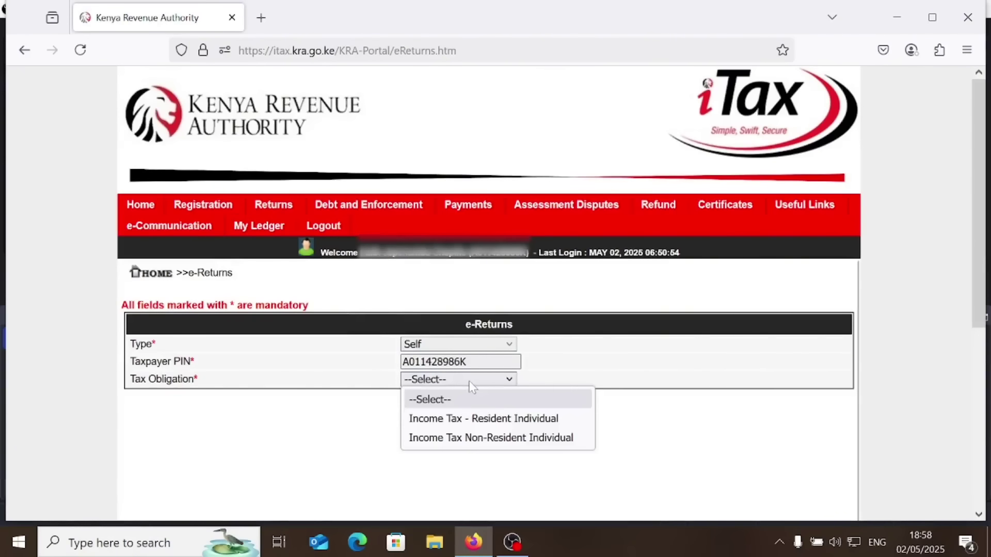
{"action": "left_click", "coordinate": [477, 419]}
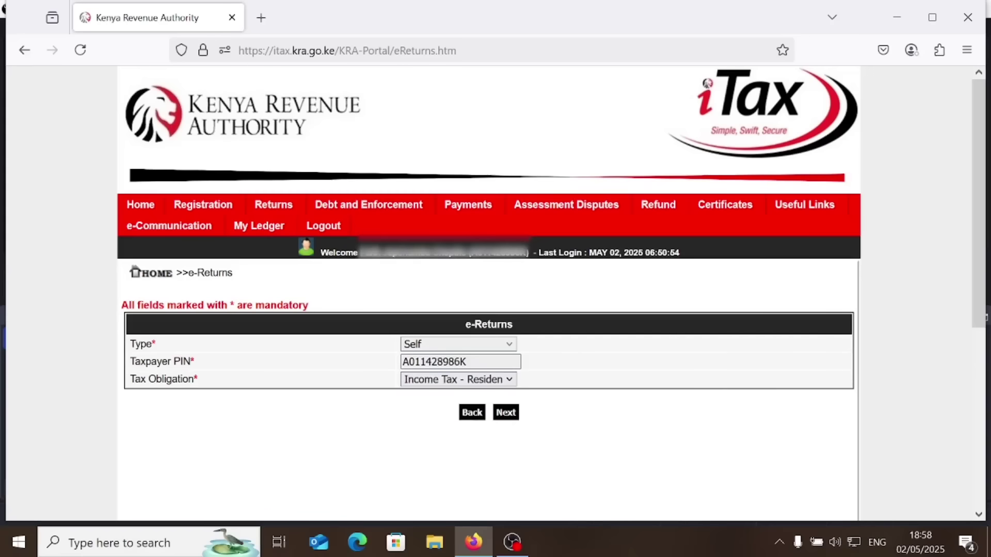
{"action": "left_click", "coordinate": [505, 413]}
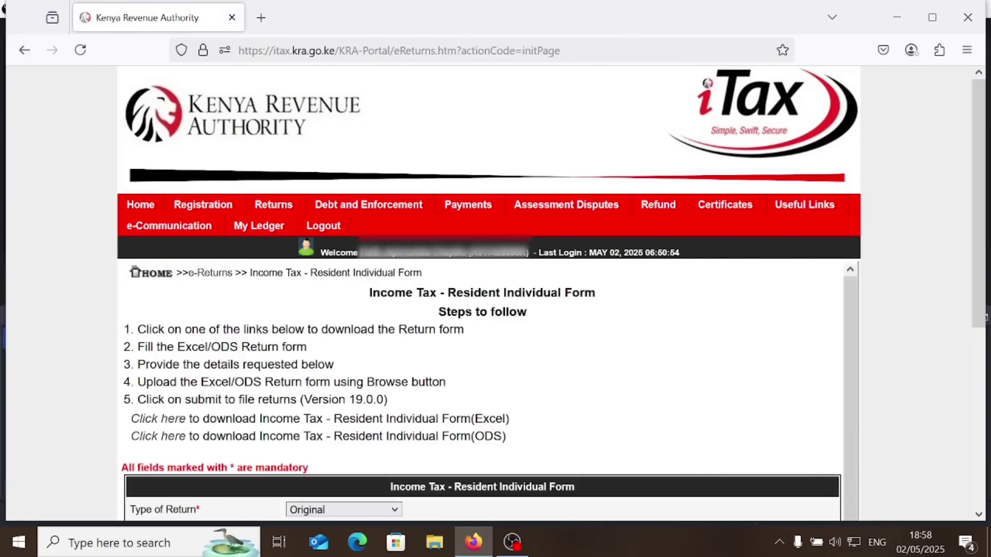
Download the Excel return form zip and open it in WinRAR
{"action": "left_click", "coordinate": [168, 421]}
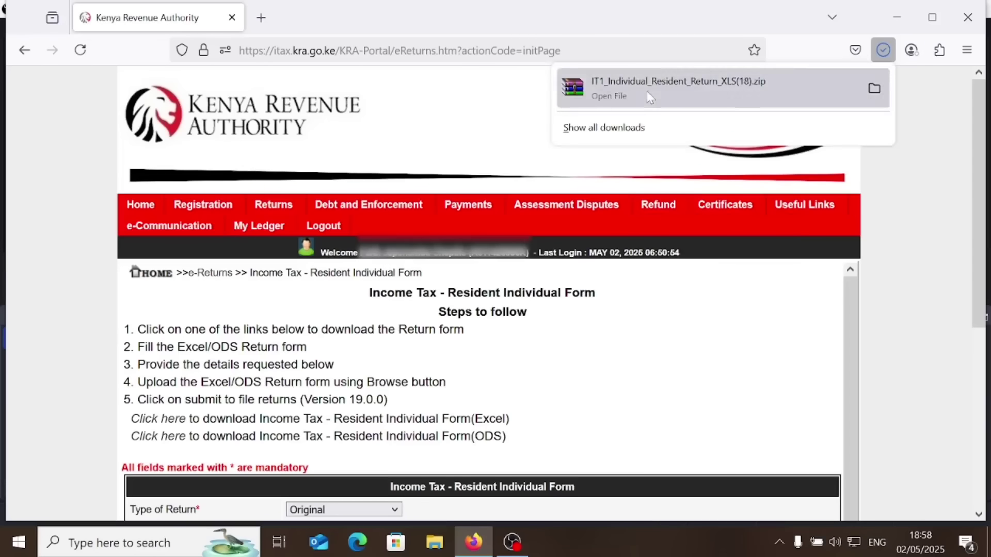
{"action": "left_click", "coordinate": [649, 97]}
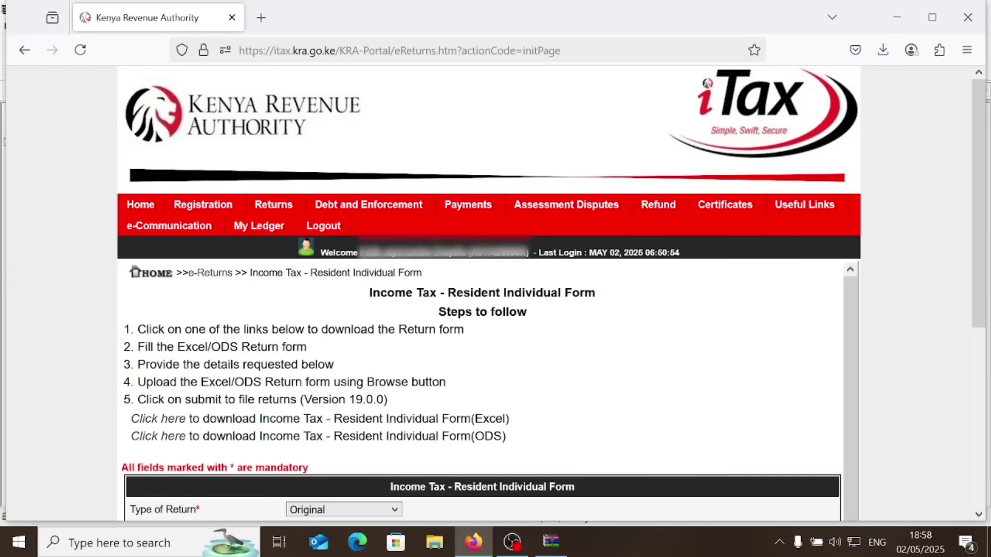
{"action": "left_click", "coordinate": [552, 543]}
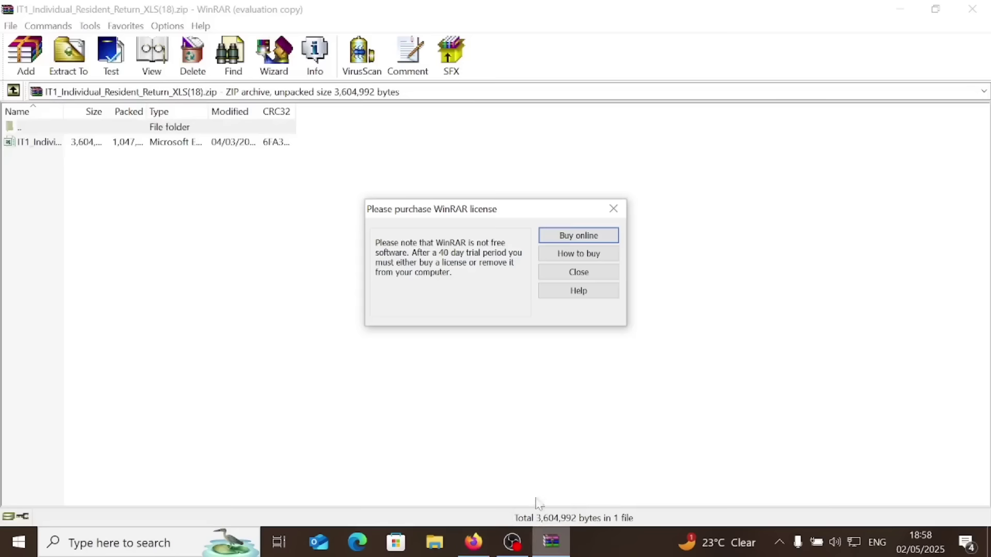
Dismiss the WinRAR licence reminder and open the return workbook from the archive in Excel
{"action": "left_click", "coordinate": [613, 208]}
{"action": "double_click", "coordinate": [87, 143]}
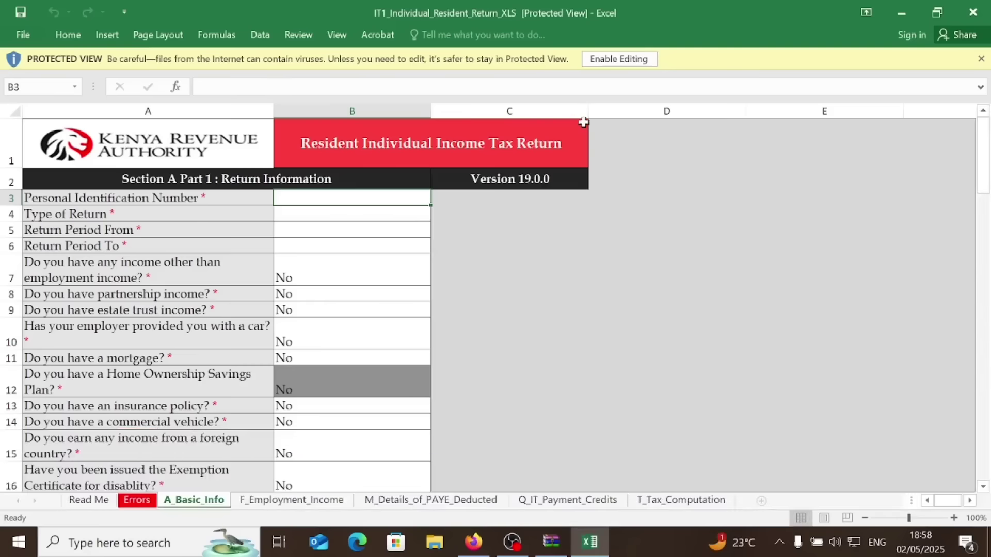
Enable editing and macros, dismiss the paste warning, and enter the taxpayer PIN in B3
{"action": "left_click", "coordinate": [622, 60]}
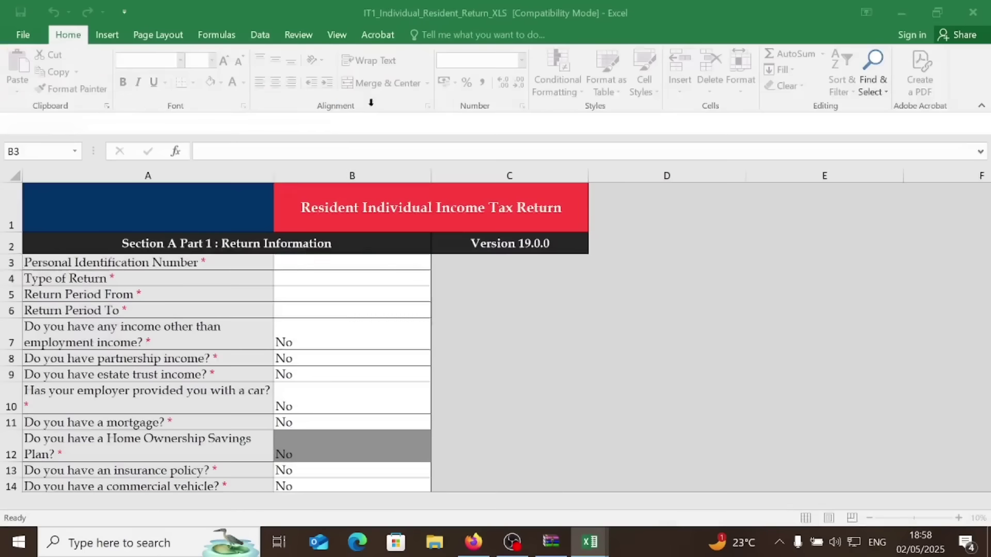
{"action": "left_click", "coordinate": [285, 123]}
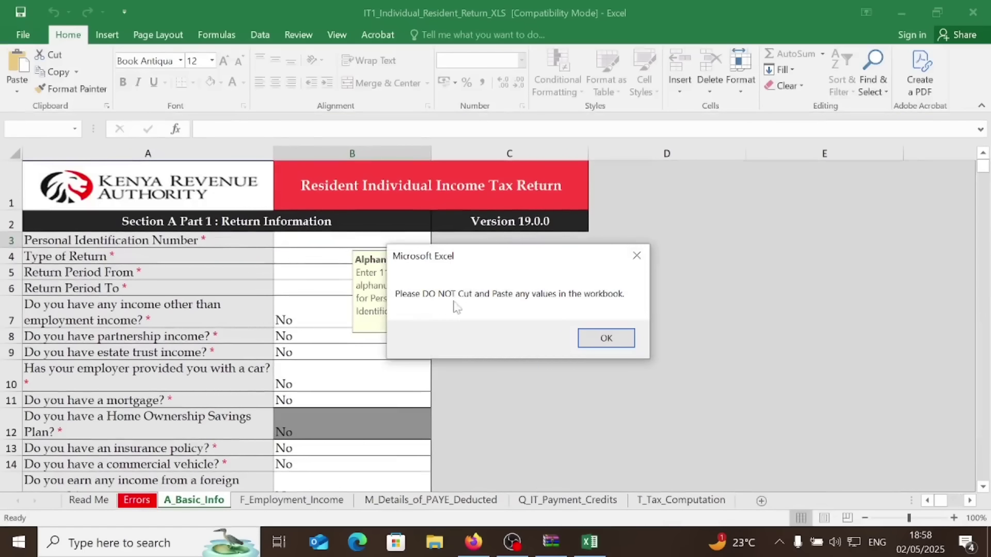
{"action": "left_click", "coordinate": [604, 340]}
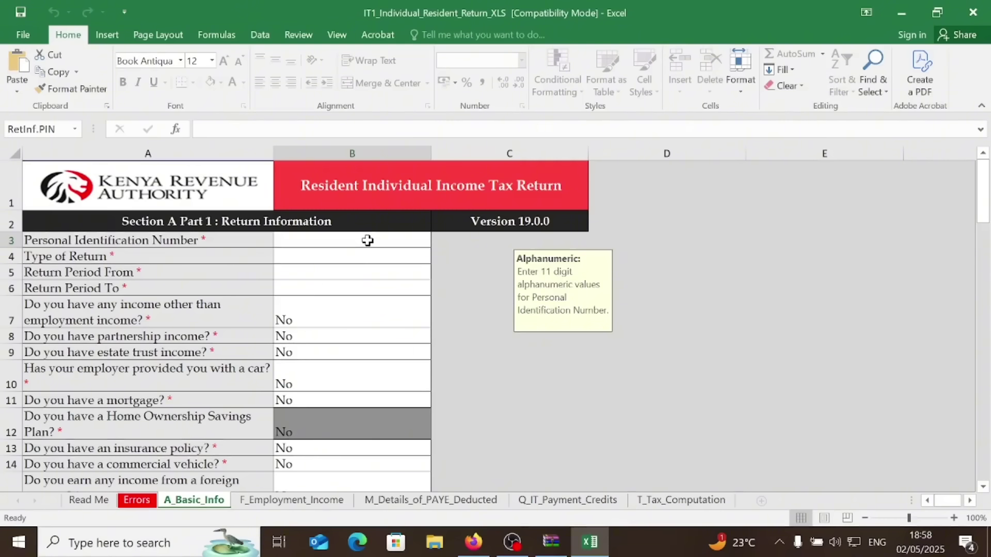
{"action": "key", "text": "ctrl+v"}
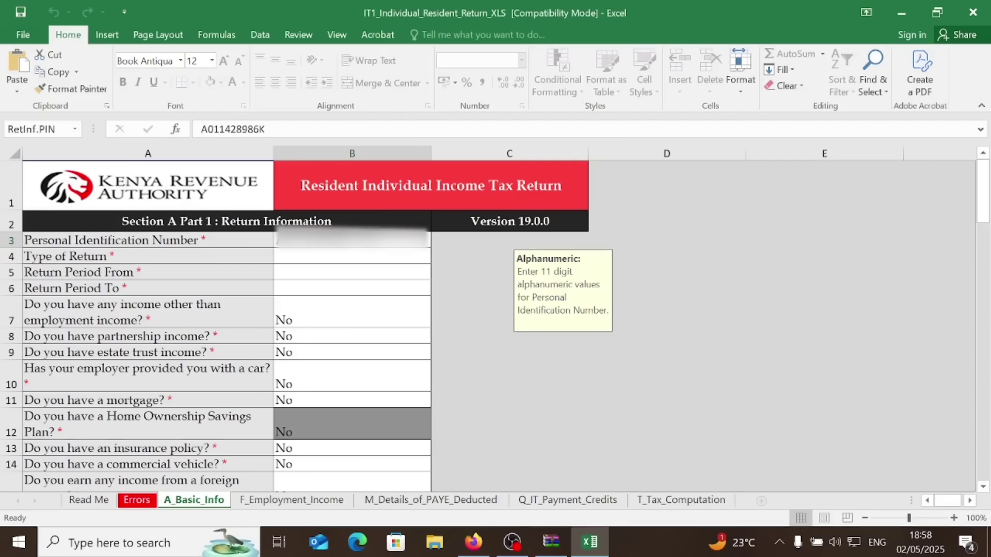
Set the return type to Original with return period 01/01/2024 to 31/12/2024
{"action": "left_click", "coordinate": [378, 260]}
{"action": "left_click", "coordinate": [437, 256]}
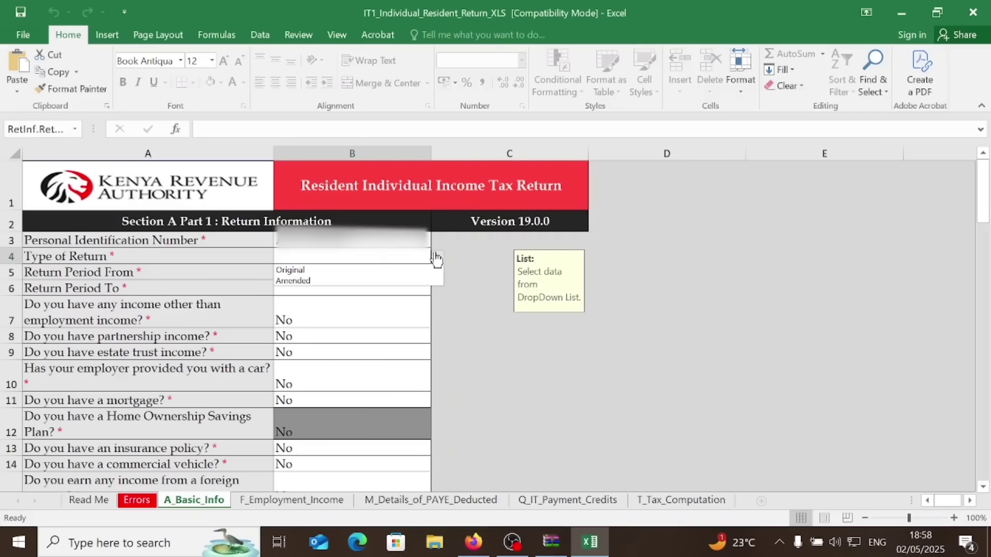
{"action": "left_click", "coordinate": [298, 271]}
{"action": "left_click", "coordinate": [296, 273]}
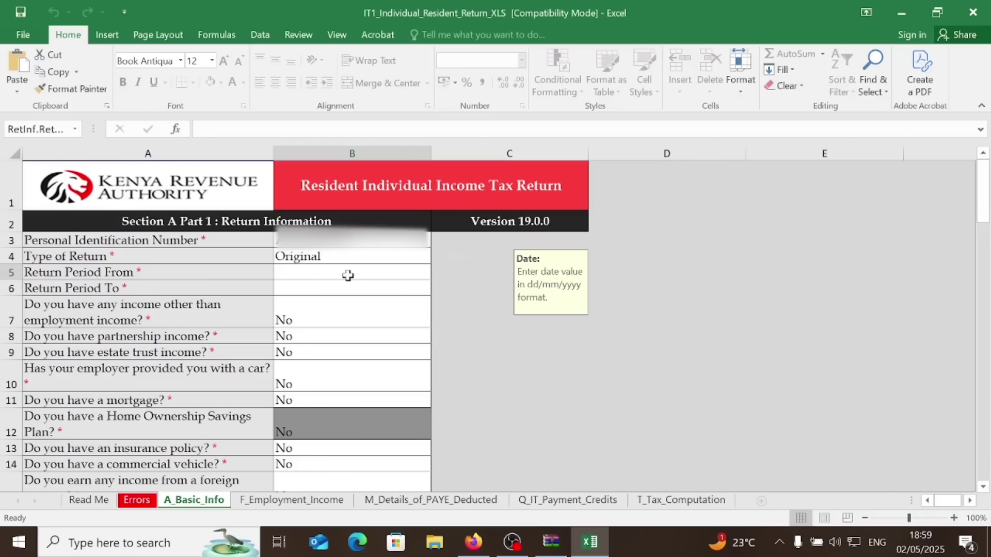
{"action": "type", "text": "01/01/2024"}
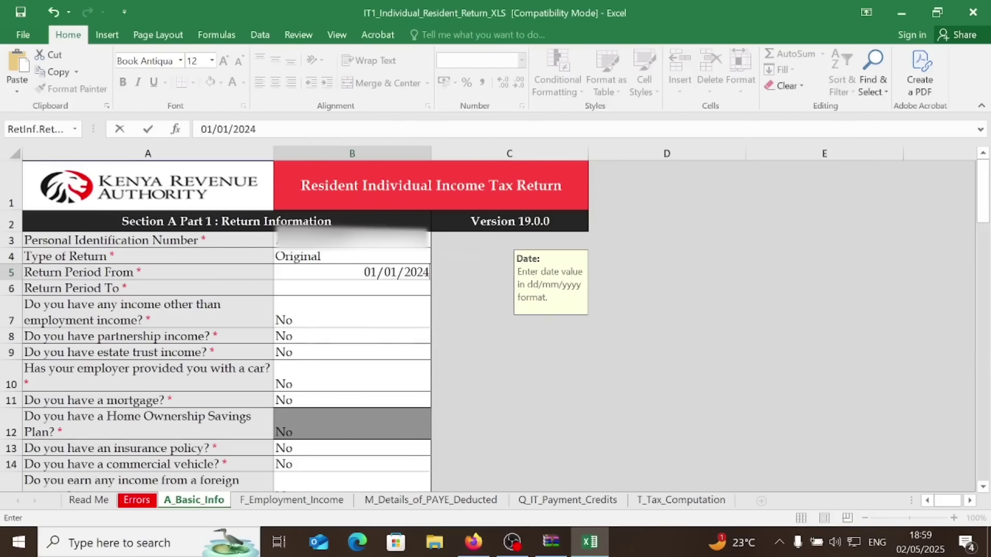
{"action": "left_click", "coordinate": [348, 288]}
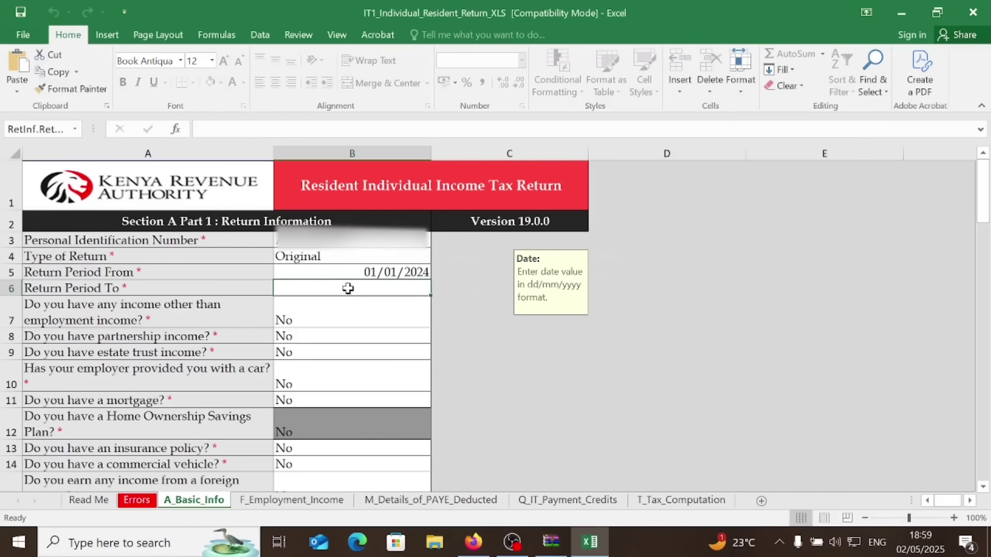
{"action": "type", "text": "31/12"}
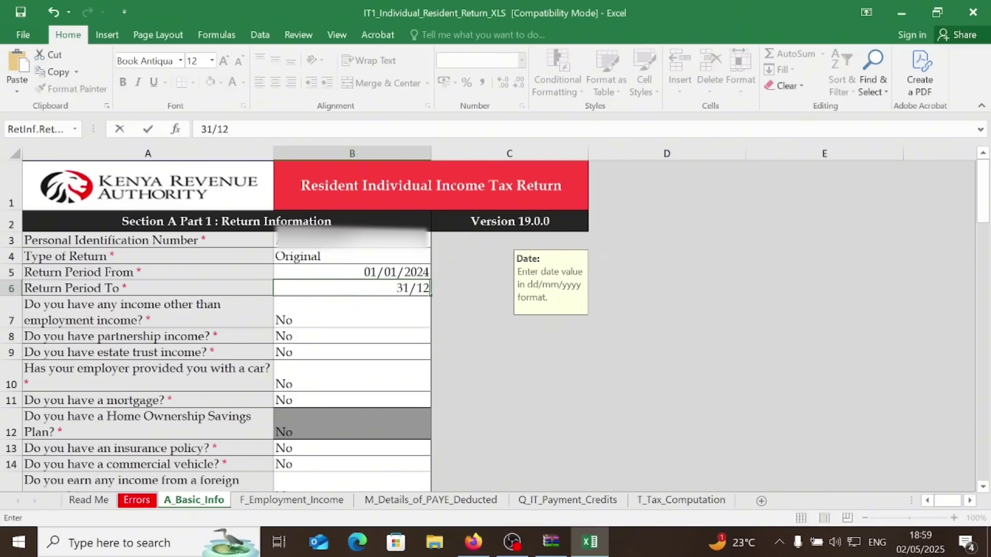
{"action": "type", "text": "/2024"}
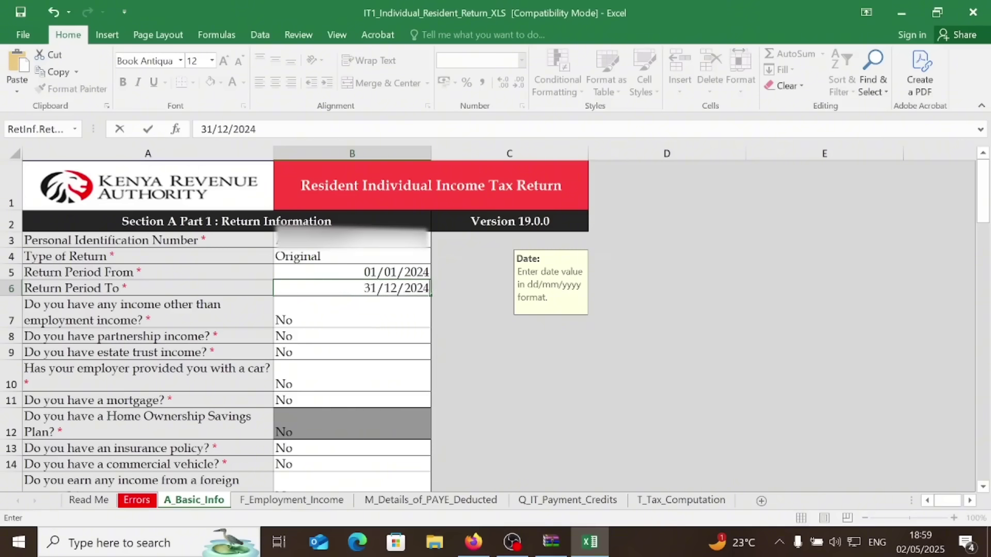
{"action": "left_click", "coordinate": [373, 355]}
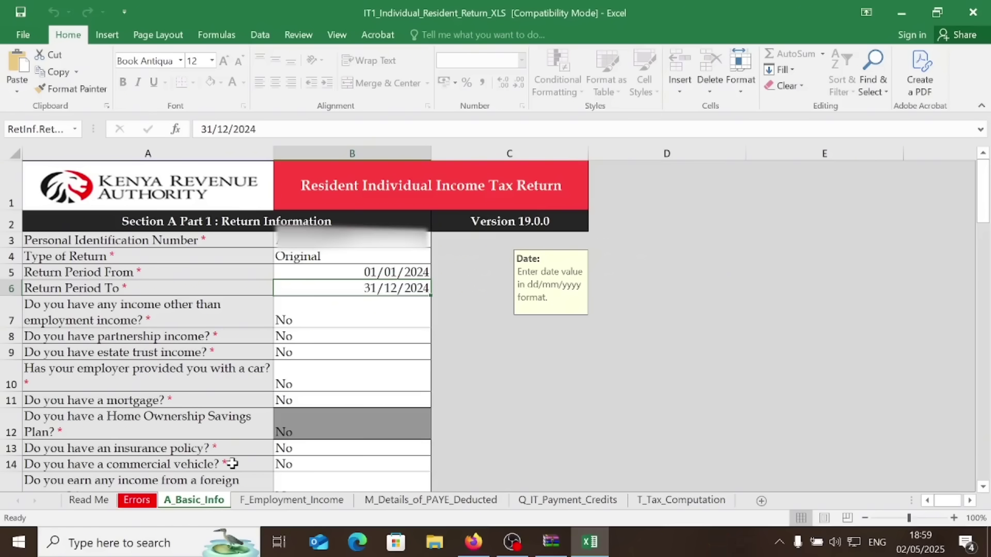
{"action": "left_click", "coordinate": [283, 501]}
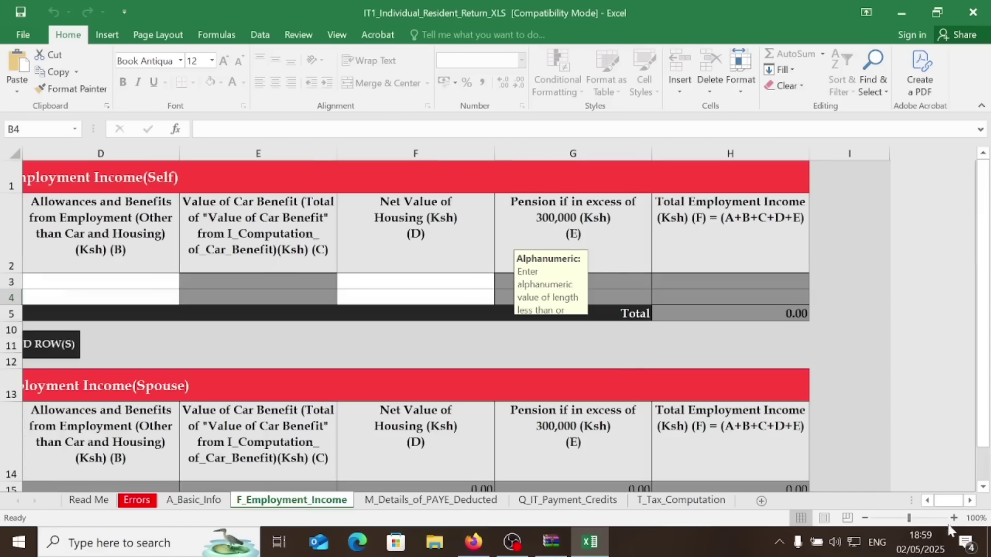
Enter the employer's PIN in A3 and employer name Kenya Revenue Authority in B3
{"action": "left_click", "coordinate": [927, 501]}
{"action": "left_click", "coordinate": [927, 501]}
{"action": "left_click", "coordinate": [927, 501]}
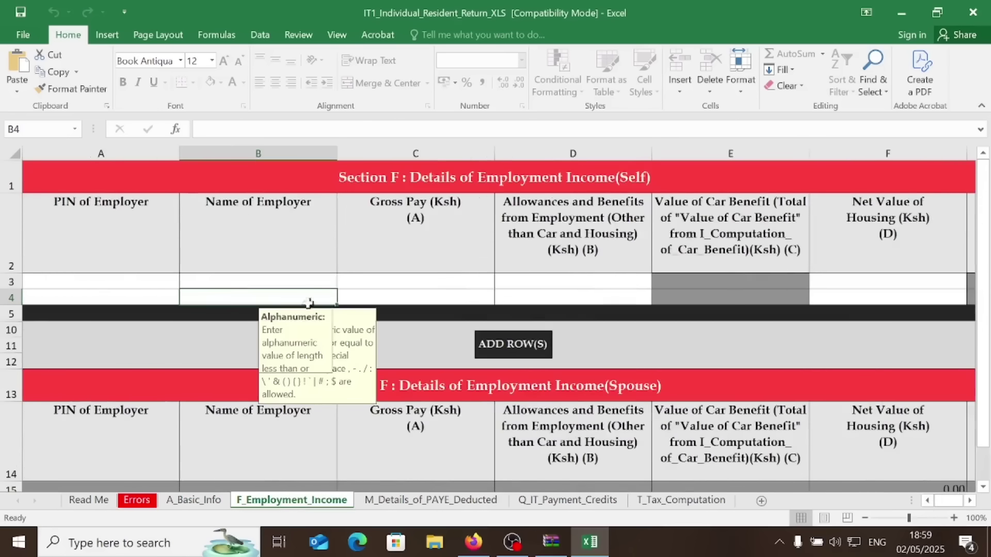
{"action": "left_click", "coordinate": [155, 280]}
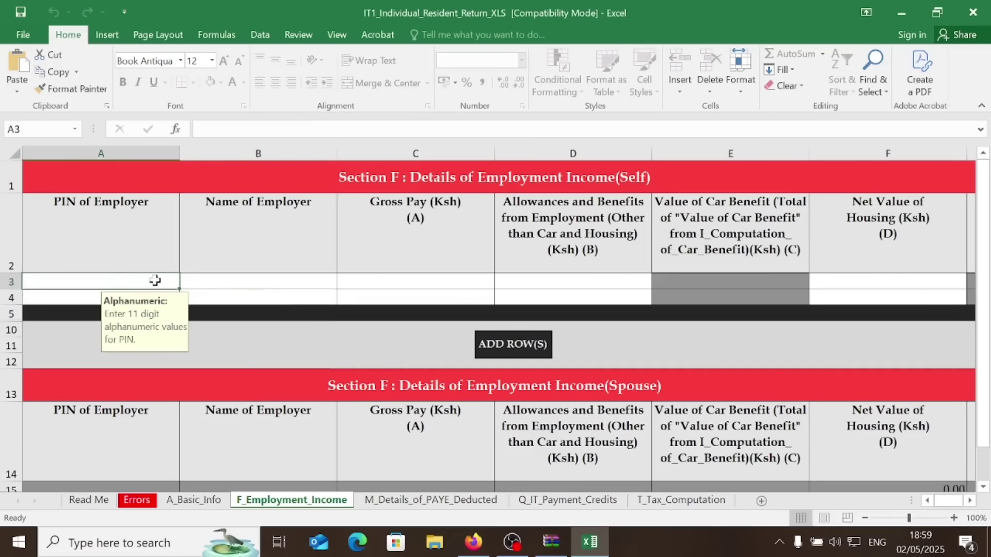
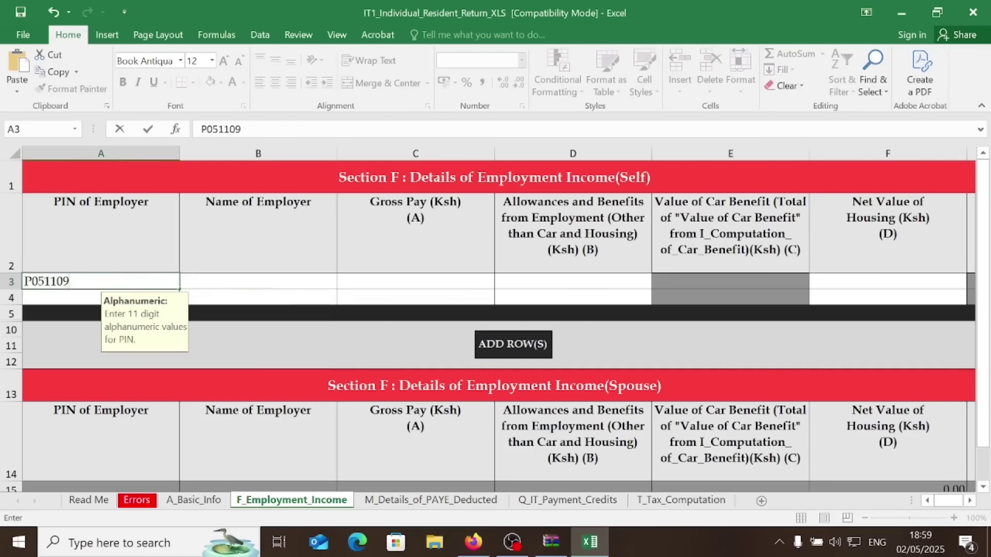
{"action": "left_click", "coordinate": [256, 280]}
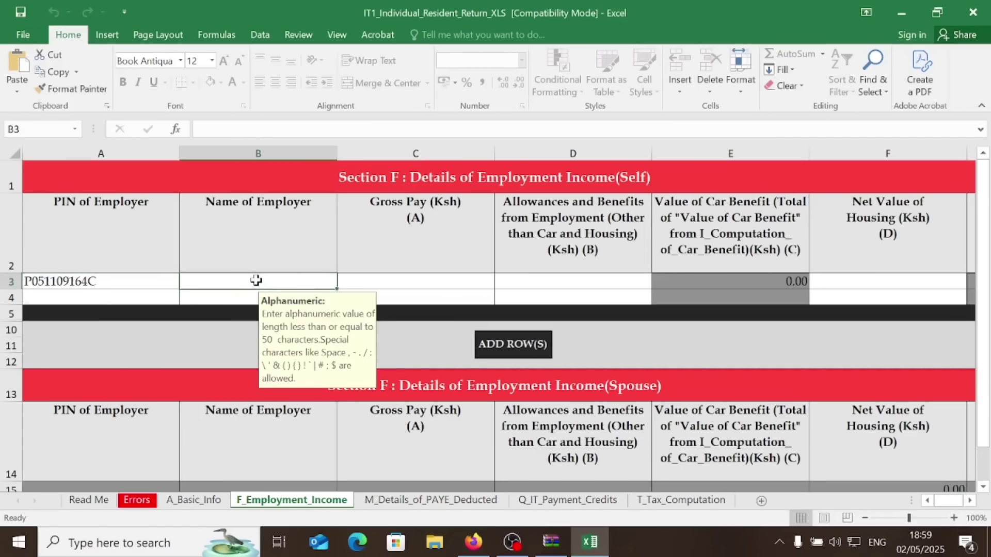
{"action": "type", "text": "Ke"}
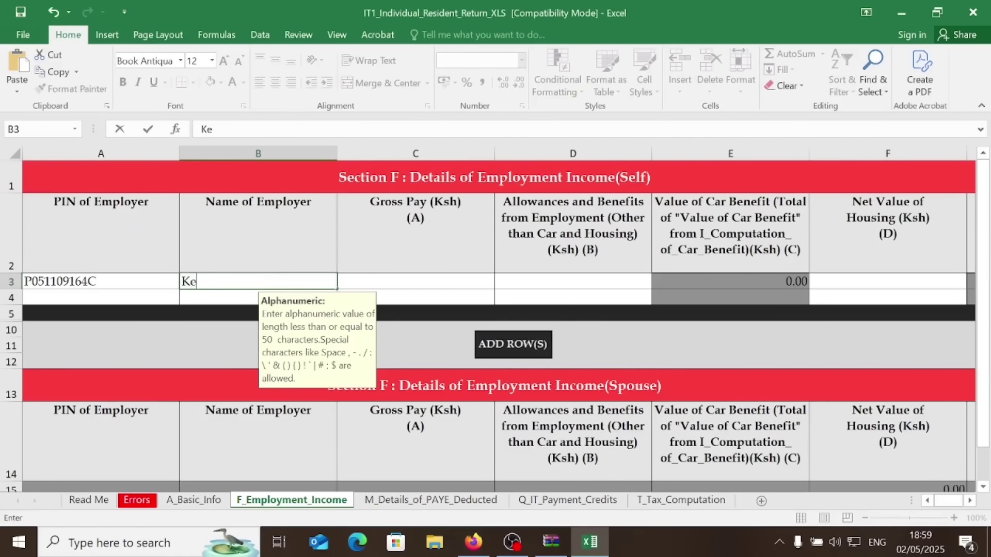
{"action": "type", "text": "nya Reve"}
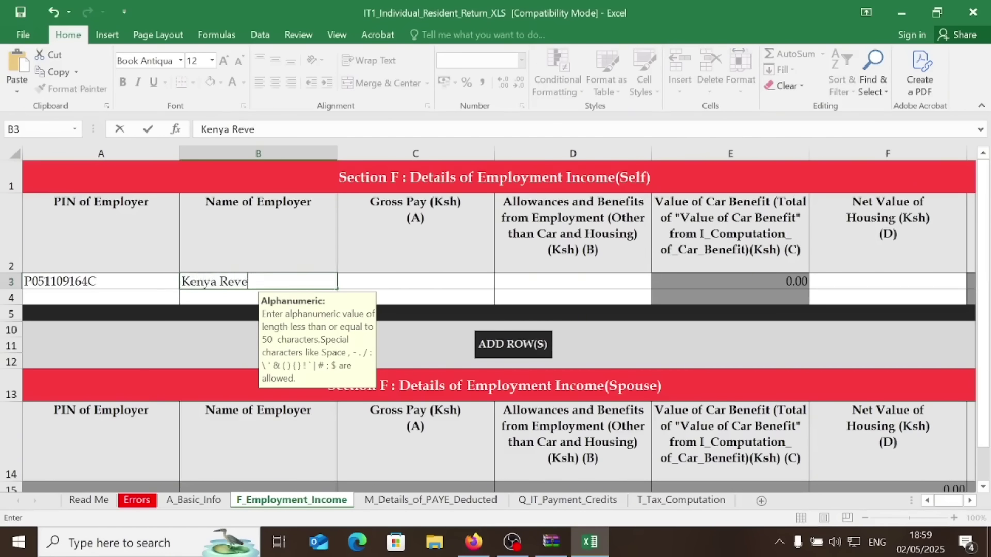
{"action": "type", "text": "nue Authority"}
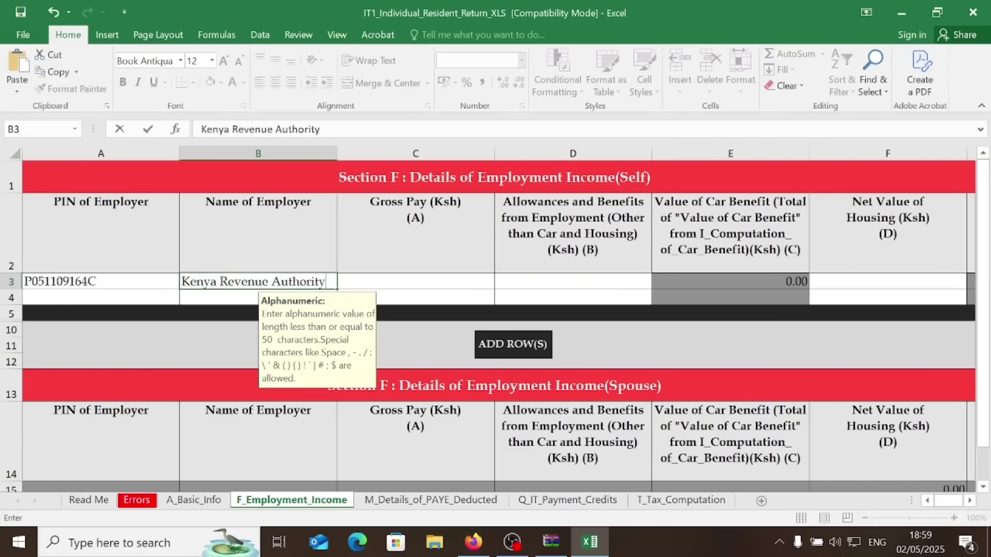
{"action": "left_click", "coordinate": [414, 281]}
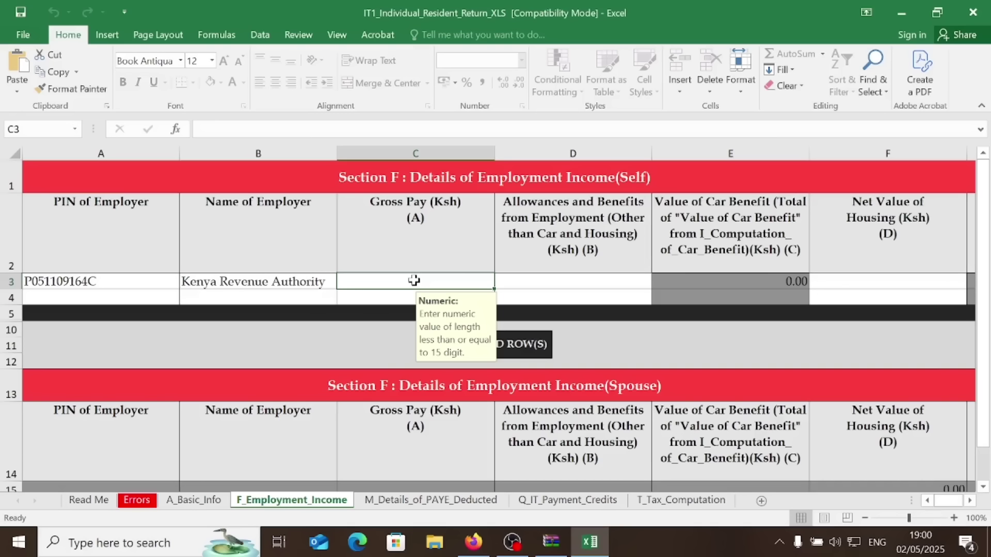
Enter gross pay 344,201 with 0 allowances and 0 net housing value
{"action": "type", "text": "3"}
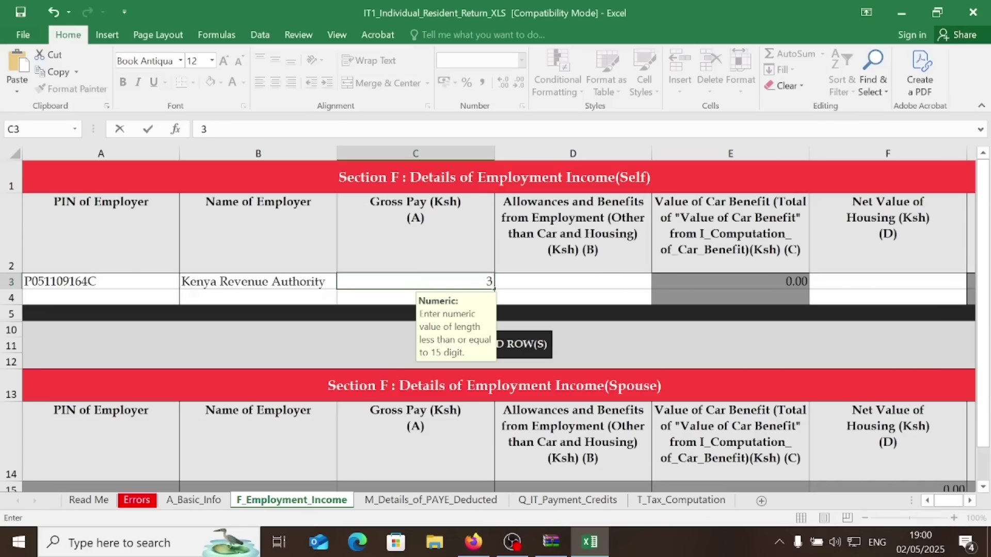
{"action": "type", "text": "44201"}
{"action": "left_click", "coordinate": [550, 280]}
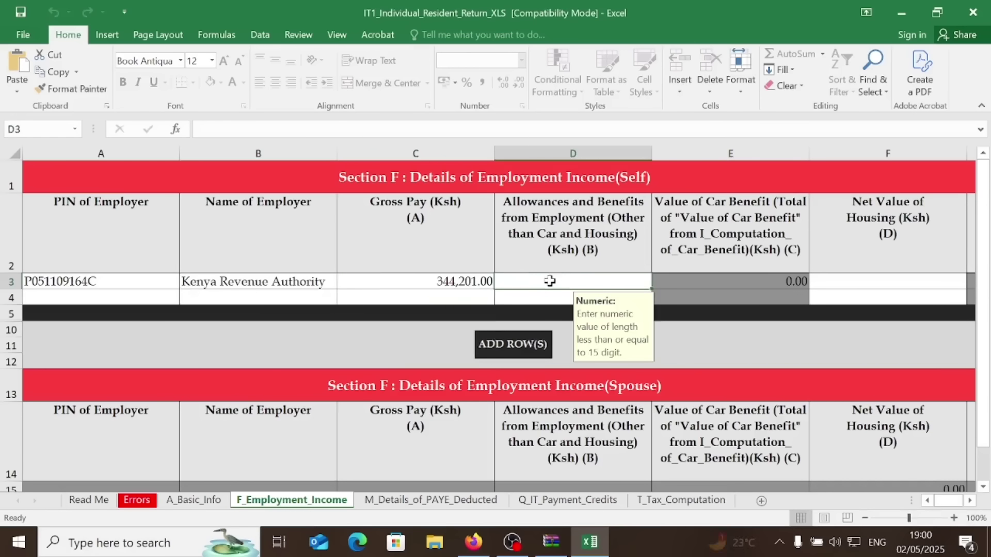
{"action": "type", "text": "0"}
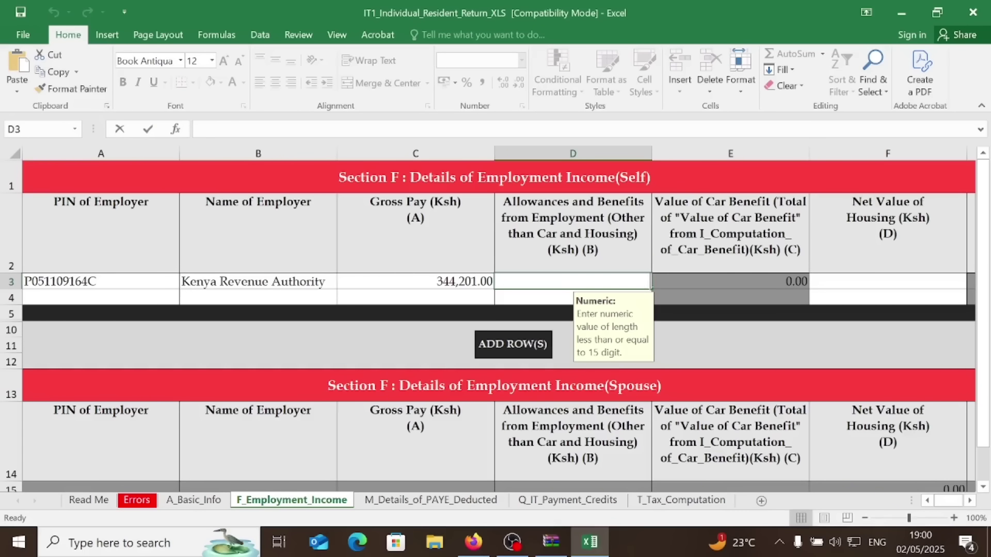
{"action": "left_click", "coordinate": [870, 283]}
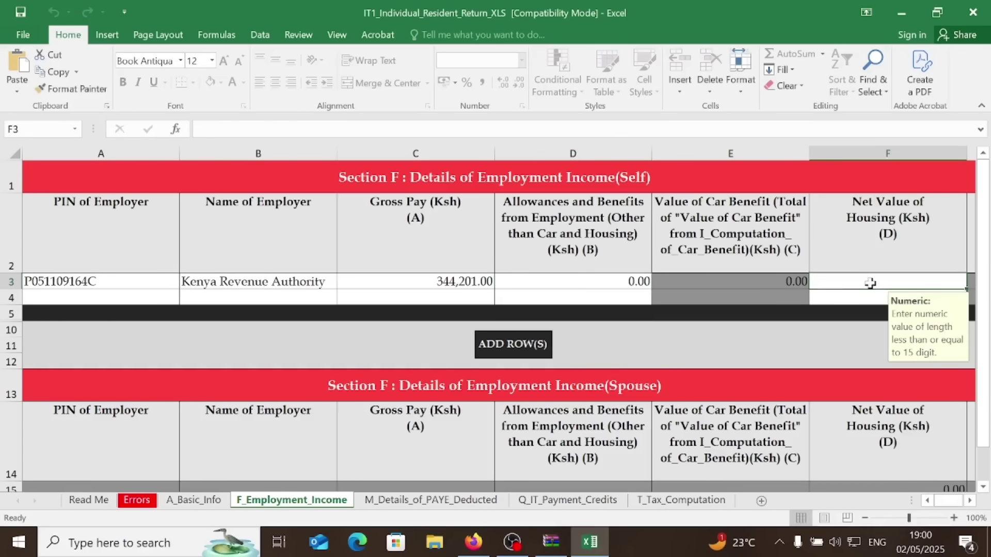
{"action": "type", "text": "0"}
{"action": "key", "text": "Return"}
{"action": "left_click", "coordinate": [407, 500]}
Pick the employer's PIN in A3 from the list and enter name Kenya Revenue Authority
{"action": "left_click", "coordinate": [146, 267]}
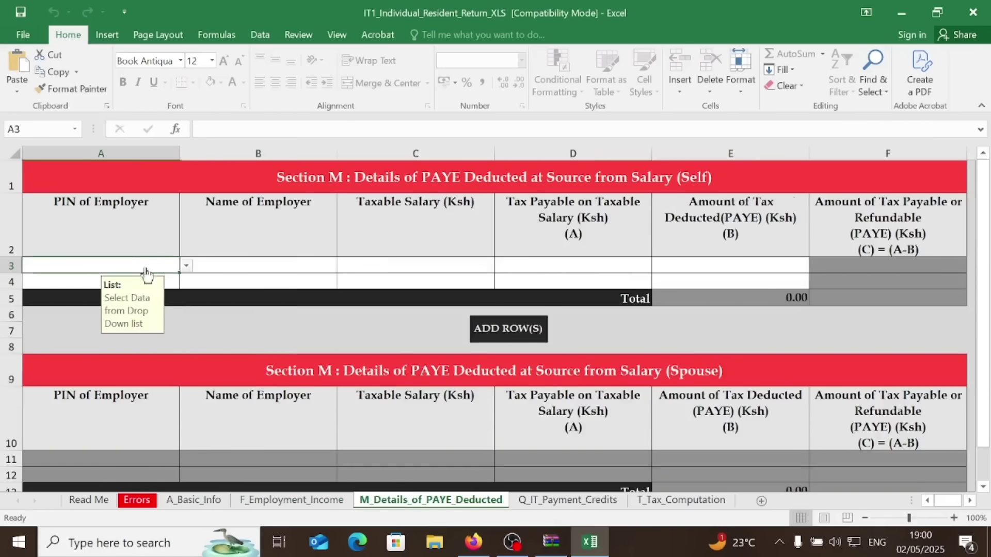
{"action": "left_click", "coordinate": [185, 265]}
{"action": "left_click", "coordinate": [93, 280]}
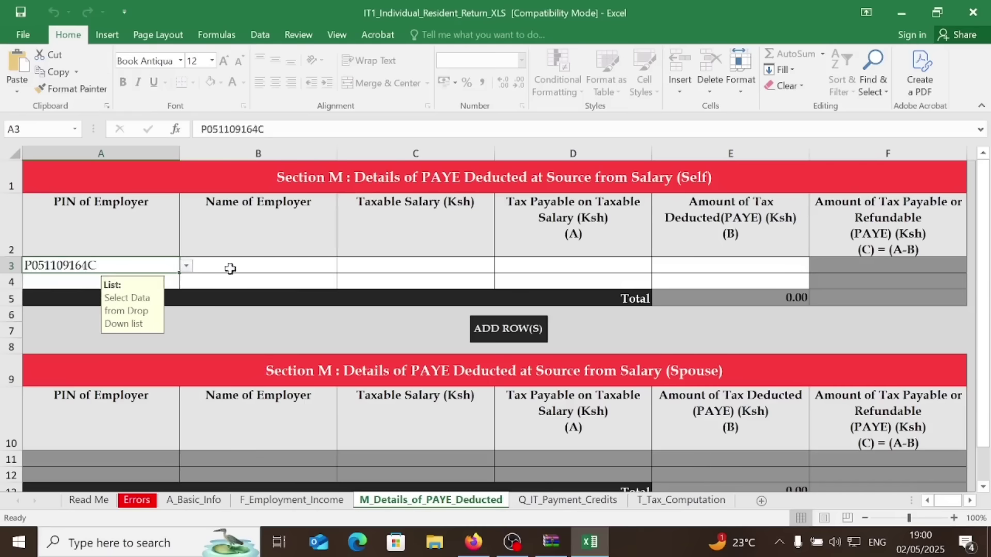
{"action": "left_click", "coordinate": [231, 265]}
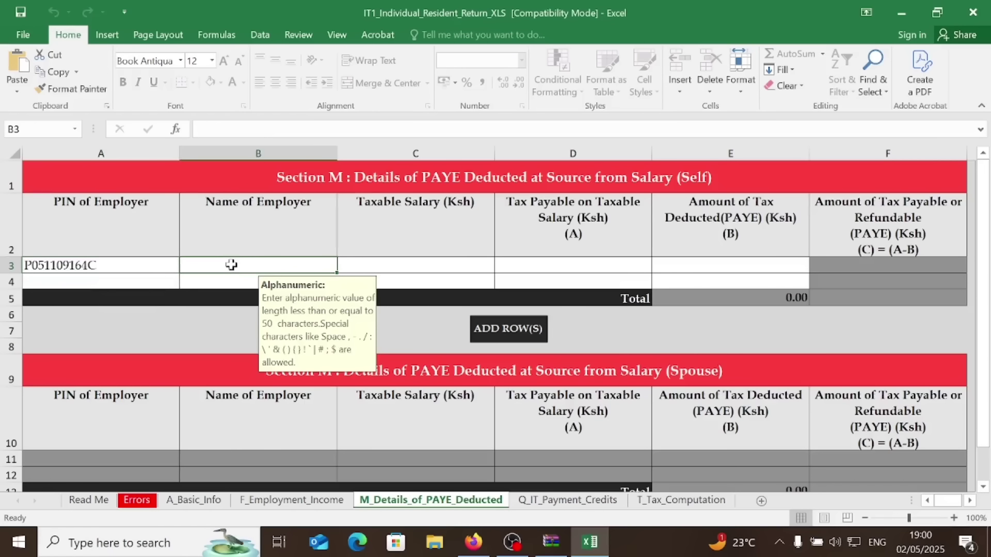
{"action": "type", "text": "K"}
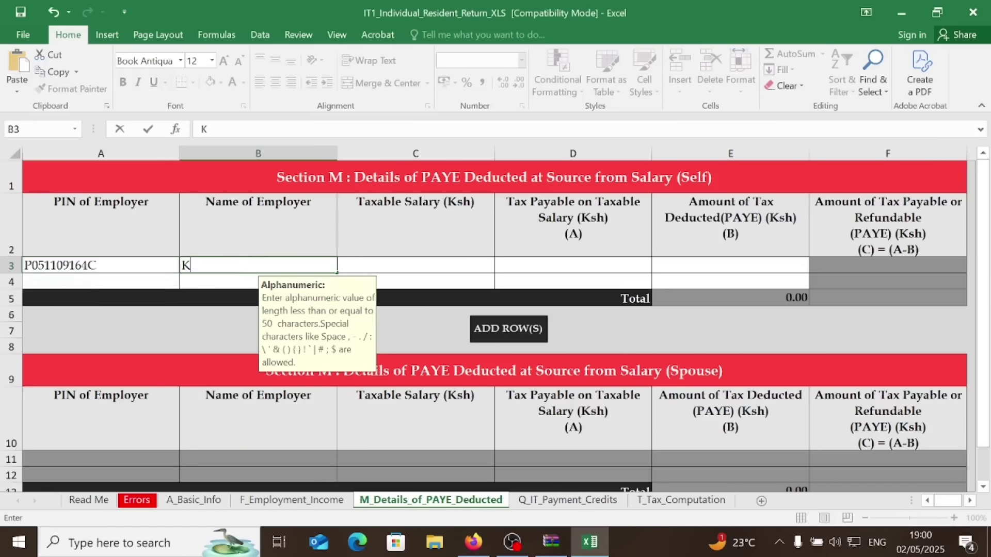
{"action": "type", "text": "enya Re"}
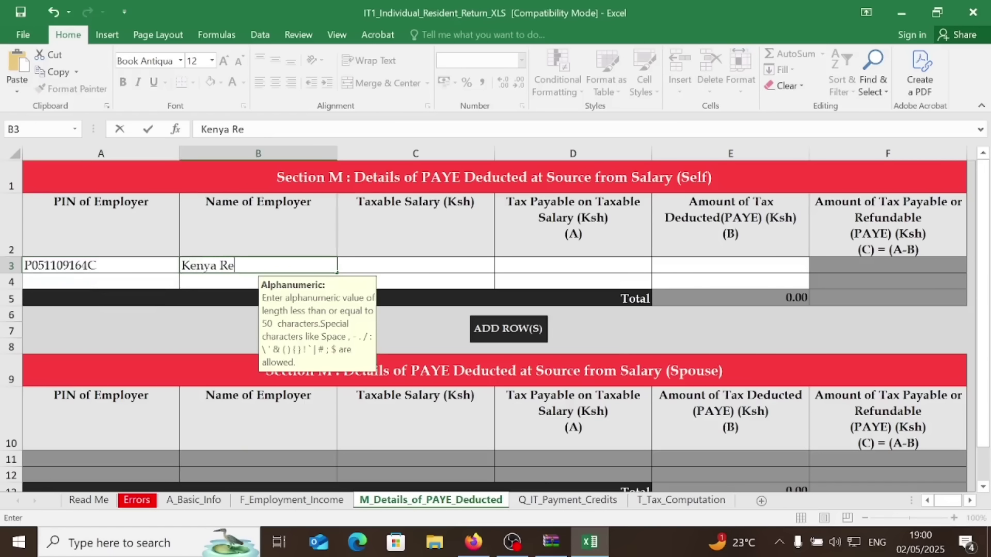
{"action": "type", "text": "venue Authpr"}
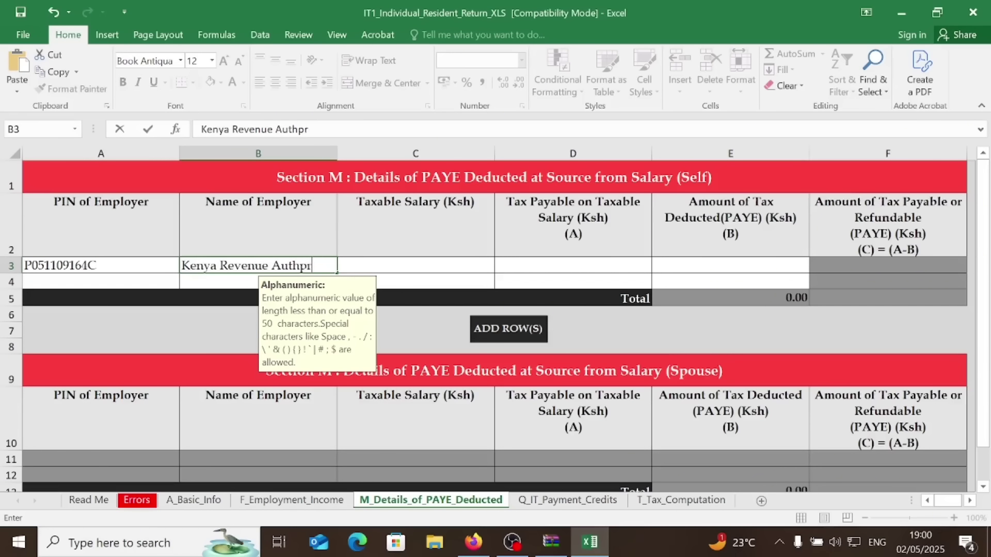
{"action": "key", "text": "BackSpace"}
{"action": "key", "text": "BackSpace"}
{"action": "type", "text": "ority"}
{"action": "left_click", "coordinate": [370, 266]}
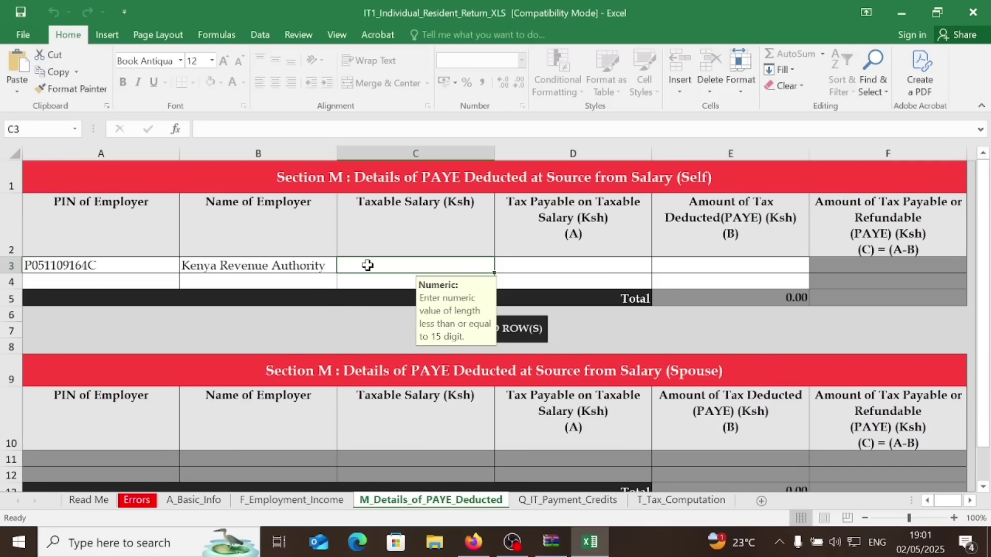
Enter taxable salary 324,809, tax payable 38,002 and PAYE deducted 8,404
{"action": "type", "text": "34"}
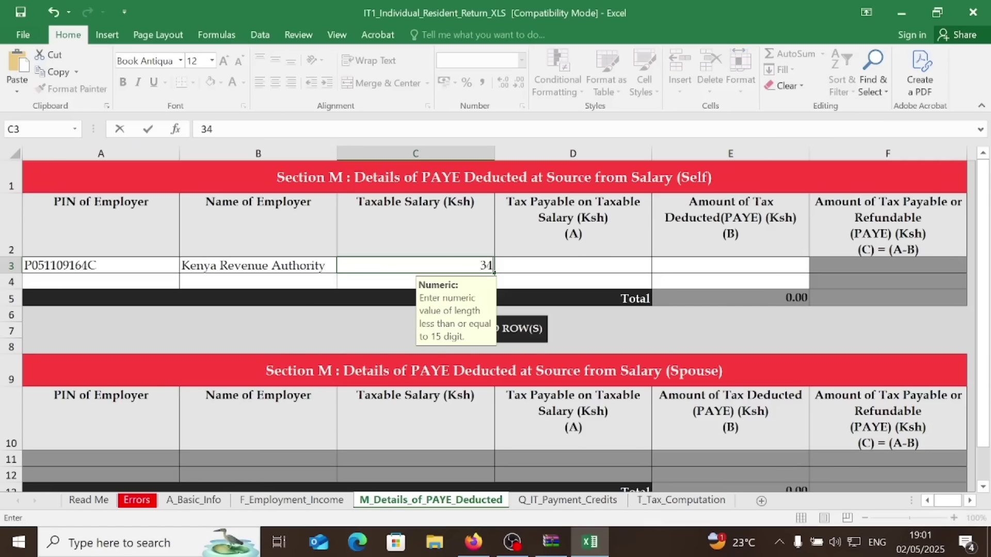
{"action": "key", "text": "BackSpace"}
{"action": "type", "text": "24809"}
{"action": "left_click", "coordinate": [539, 264]}
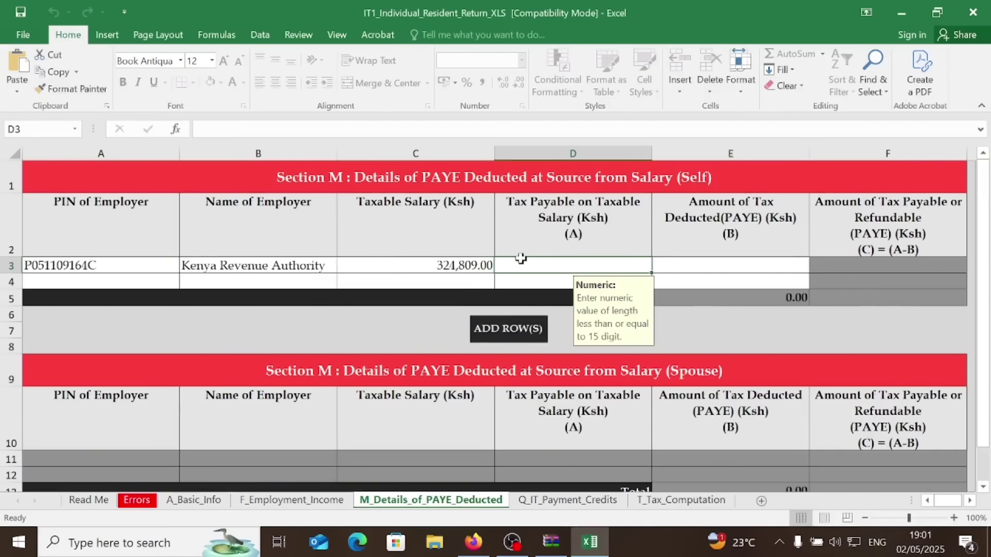
{"action": "type", "text": "3"}
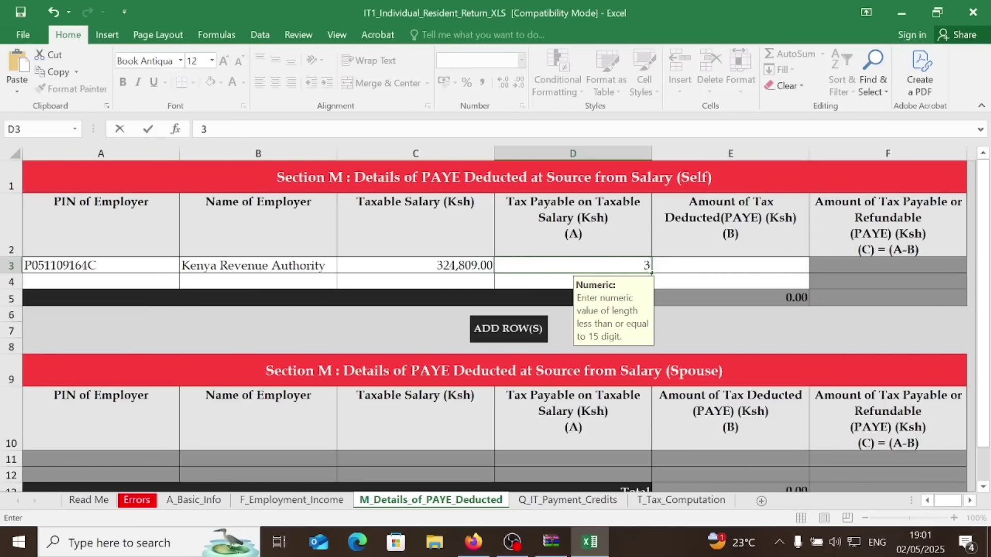
{"action": "type", "text": "8002"}
{"action": "left_click", "coordinate": [709, 267]}
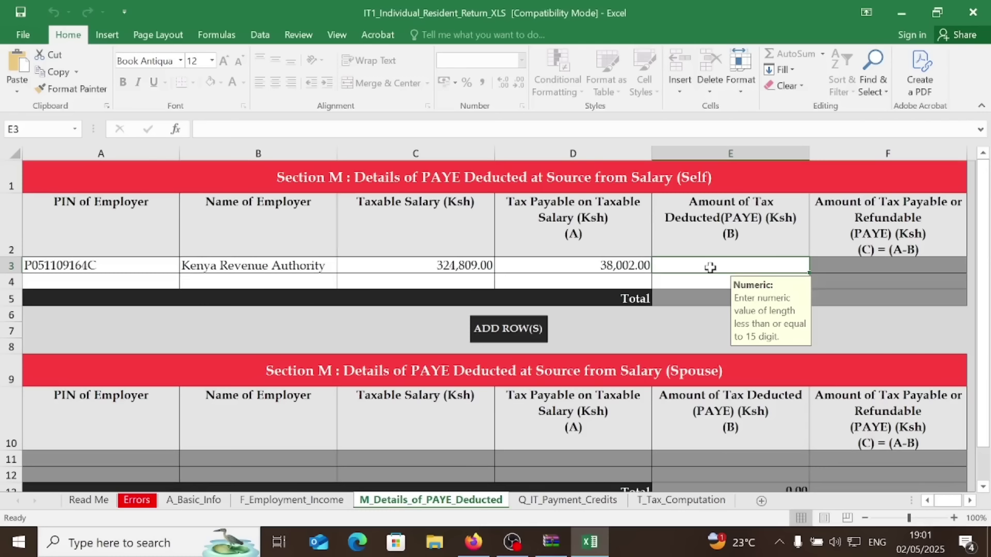
{"action": "type", "text": "8"}
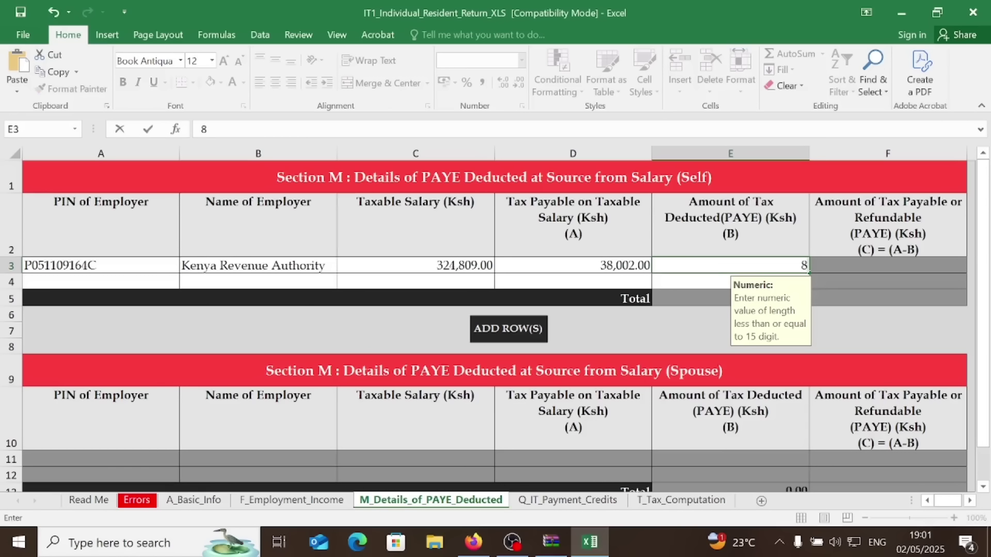
{"action": "type", "text": "404"}
{"action": "left_click", "coordinate": [873, 279]}
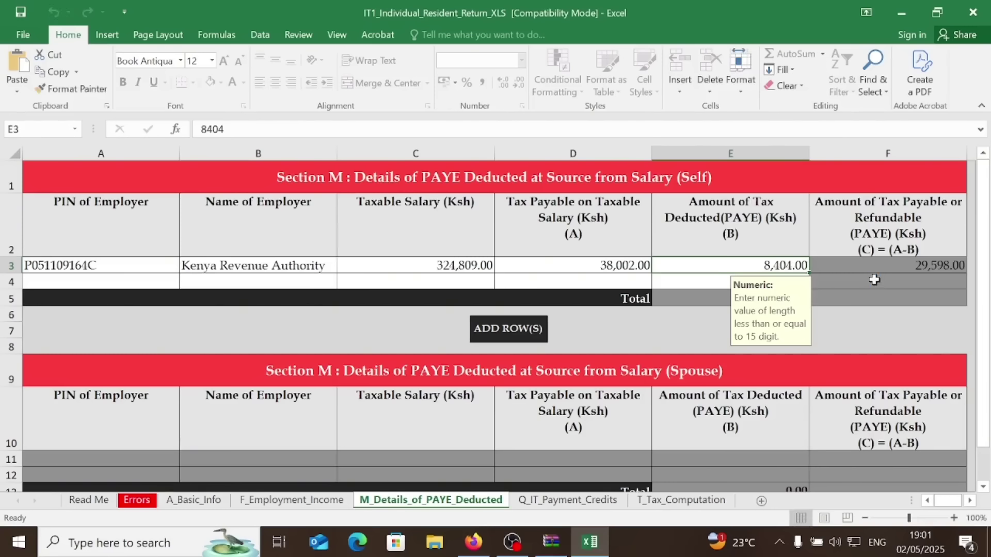
{"action": "left_click", "coordinate": [569, 503]}
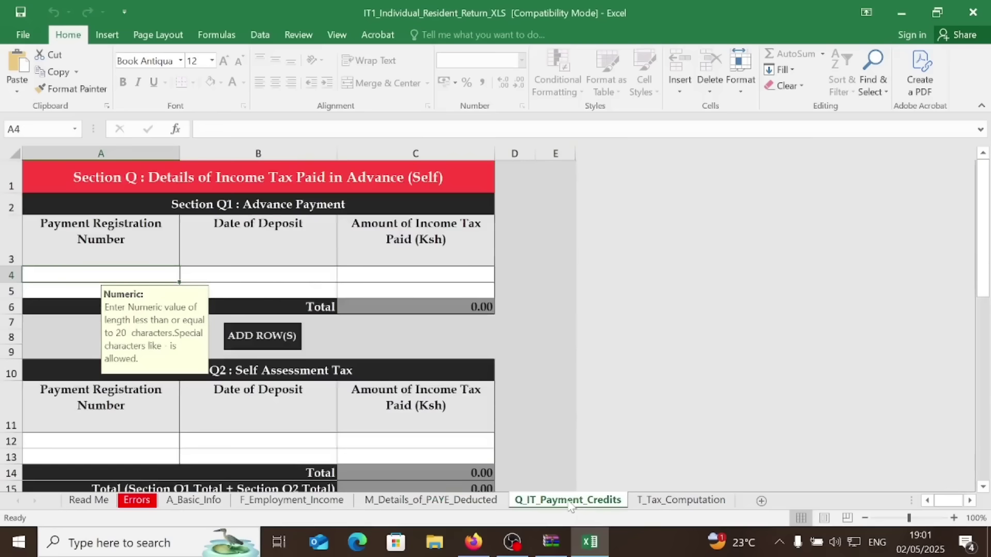
Enter 18,284 as the pension contribution on T_Tax_Computation, cutting tax payable to 9,480.00
{"action": "left_click", "coordinate": [674, 504]}
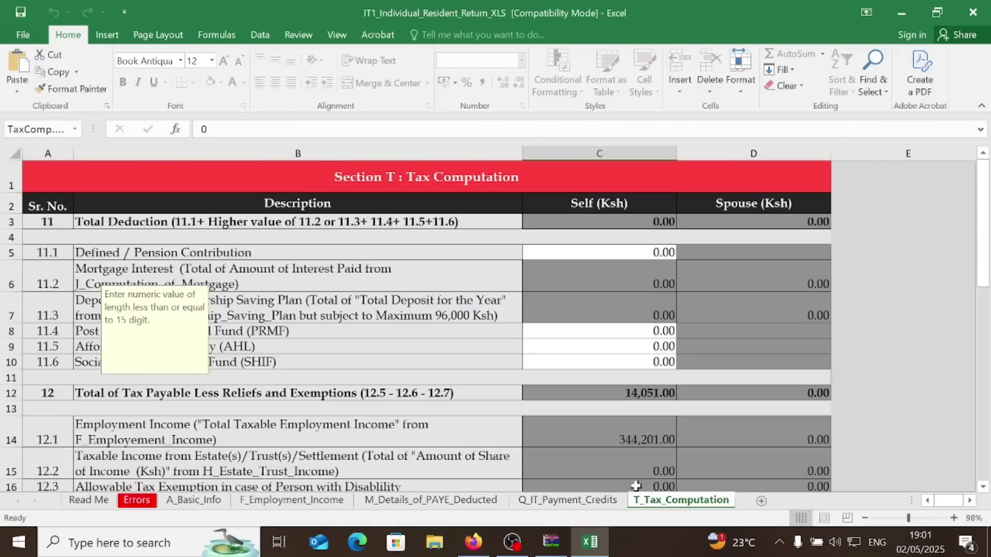
{"action": "left_click", "coordinate": [577, 254]}
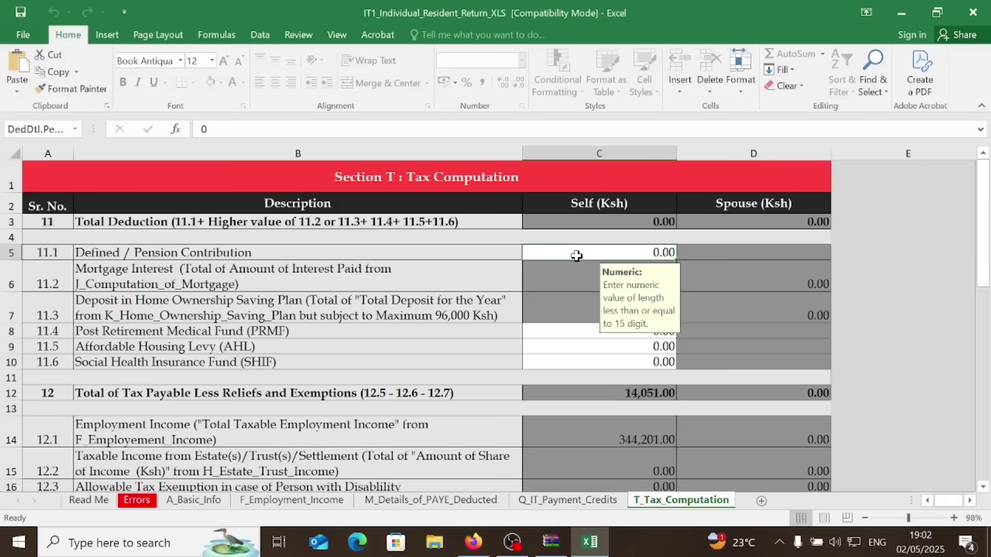
{"action": "type", "text": "1"}
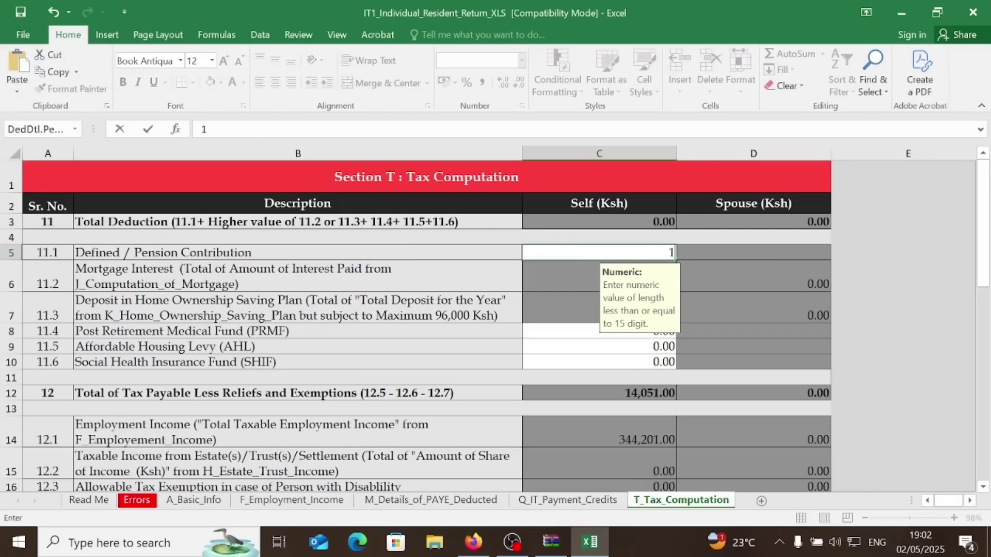
{"action": "type", "text": "8284"}
{"action": "key", "text": "Return"}
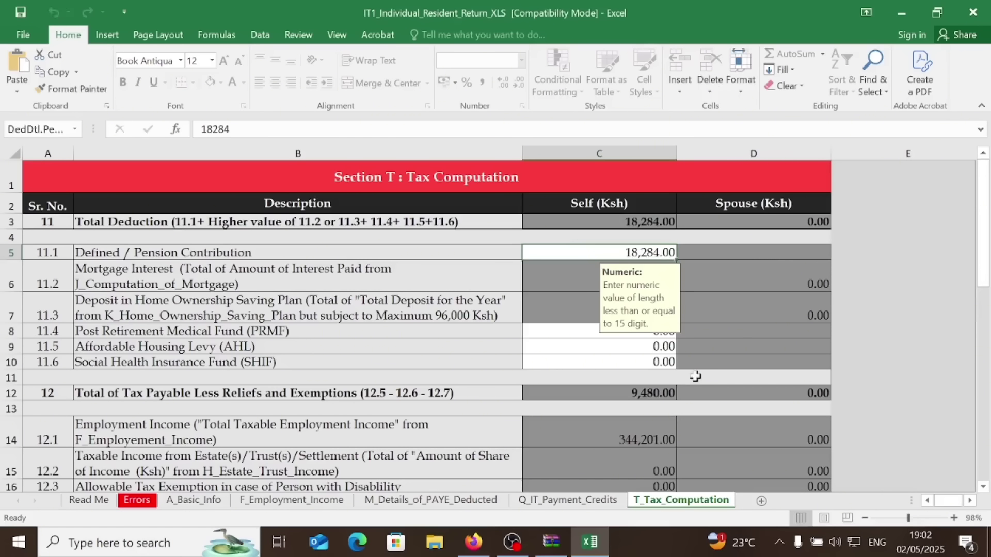
{"action": "left_click_drag", "start_coordinate": [671, 311], "coordinate": [816, 297]}
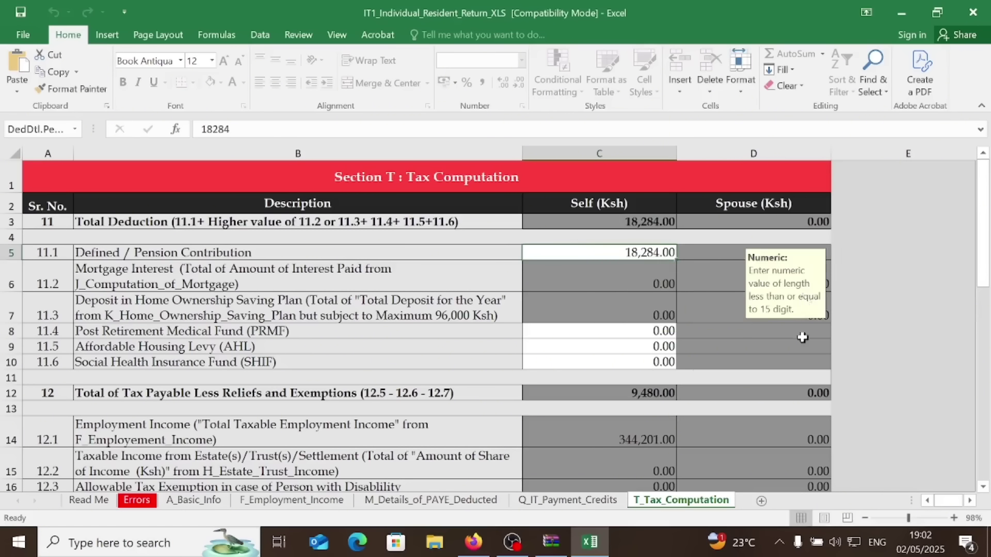
{"action": "scroll", "coordinate": [700, 453], "scroll_direction": "down", "scroll_amount": 2}
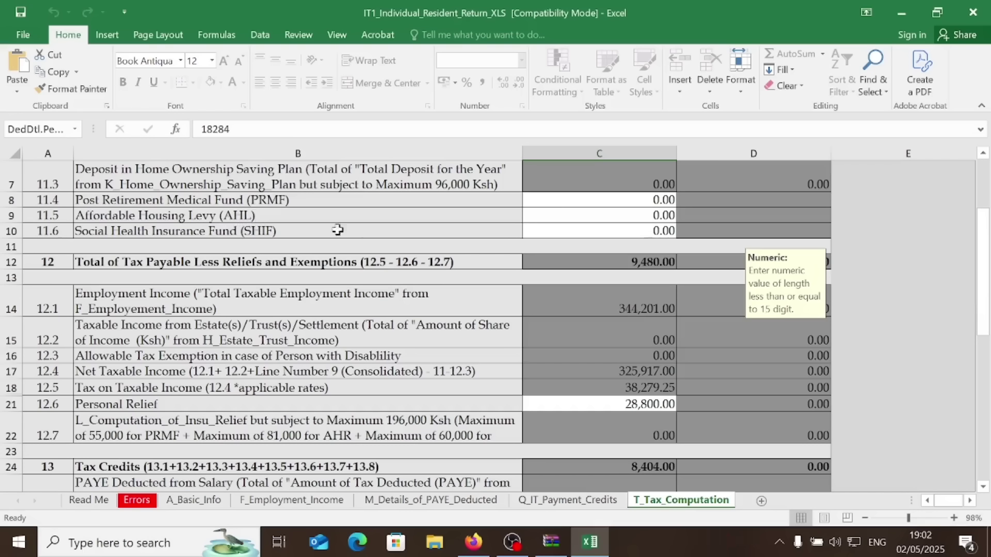
{"action": "left_click", "coordinate": [543, 202]}
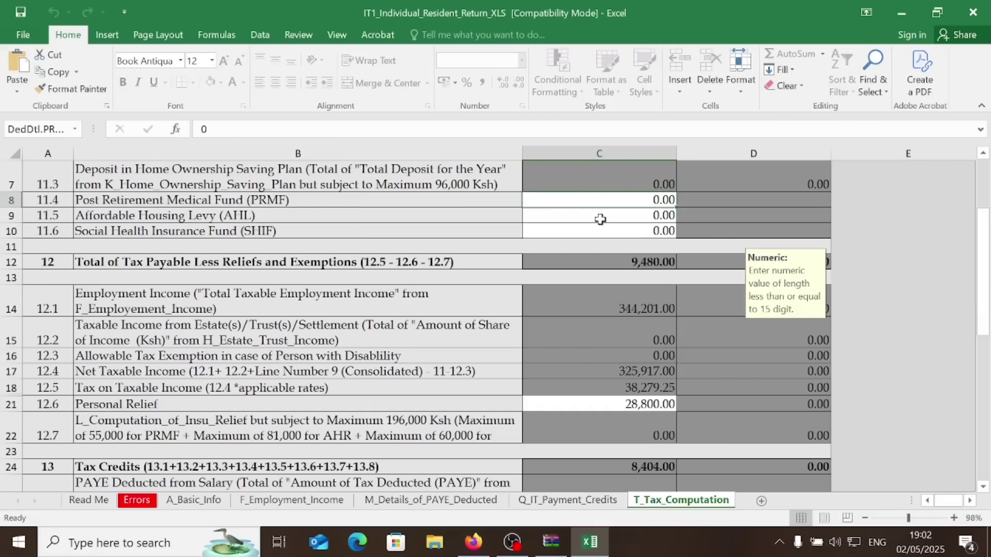
{"action": "left_click", "coordinate": [217, 499]}
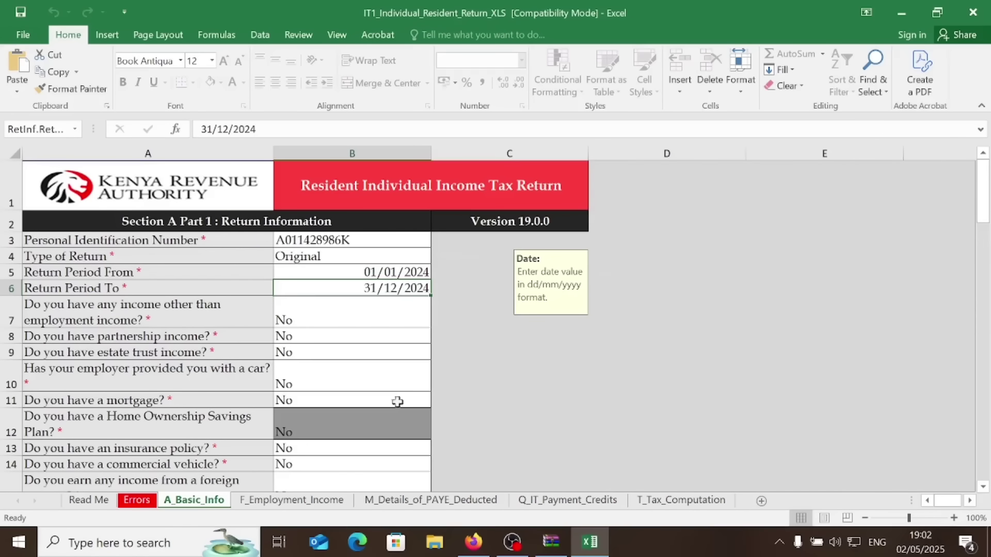
Set the insurance policy question in B13 of A_Basic_Info to Yes
{"action": "scroll", "coordinate": [366, 454], "scroll_direction": "down", "scroll_amount": 1}
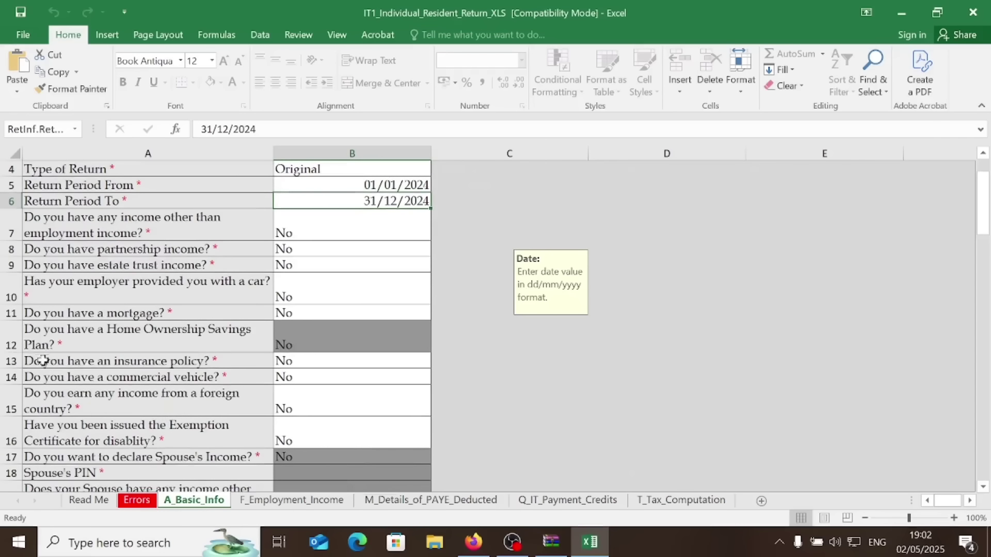
{"action": "left_click", "coordinate": [390, 367]}
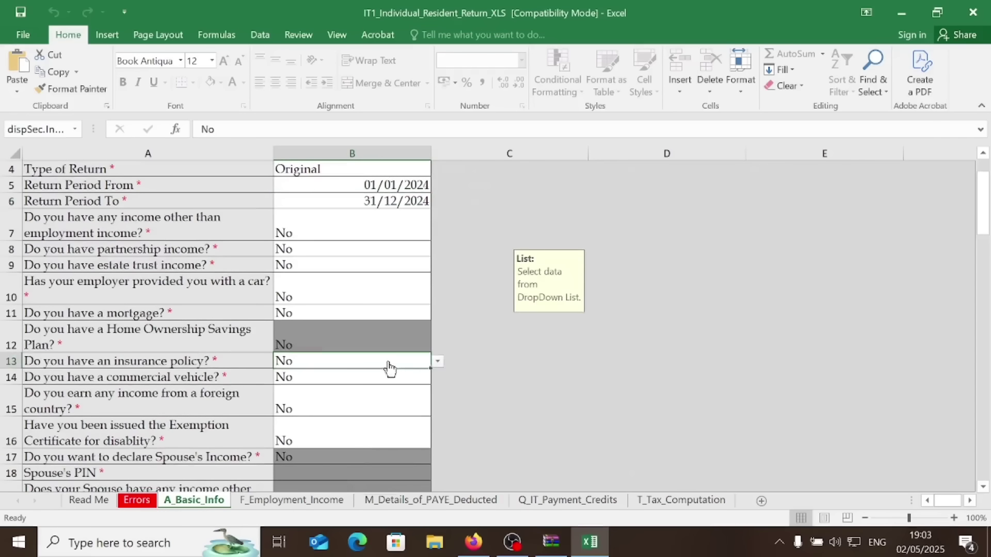
{"action": "left_click", "coordinate": [437, 361]}
{"action": "left_click", "coordinate": [330, 385]}
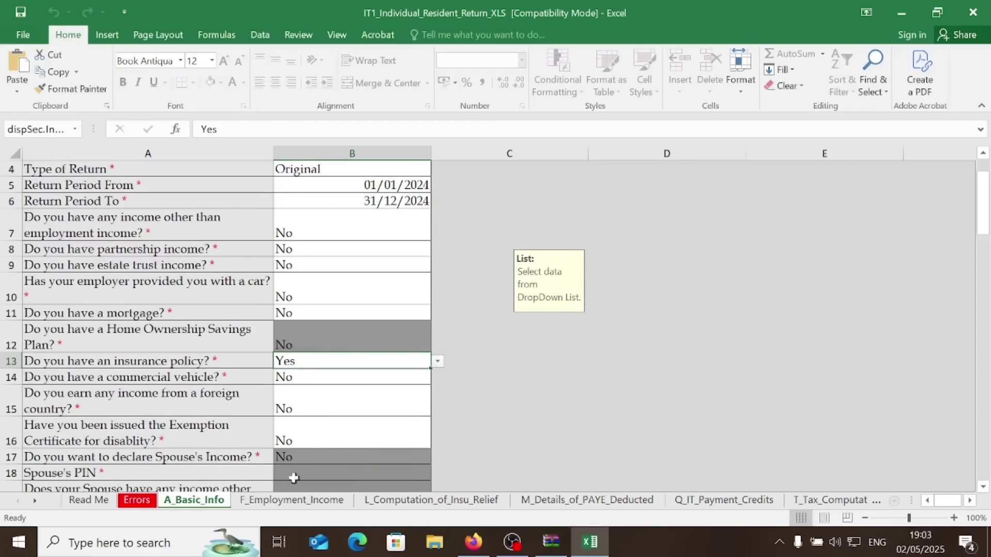
{"action": "left_click", "coordinate": [428, 502]}
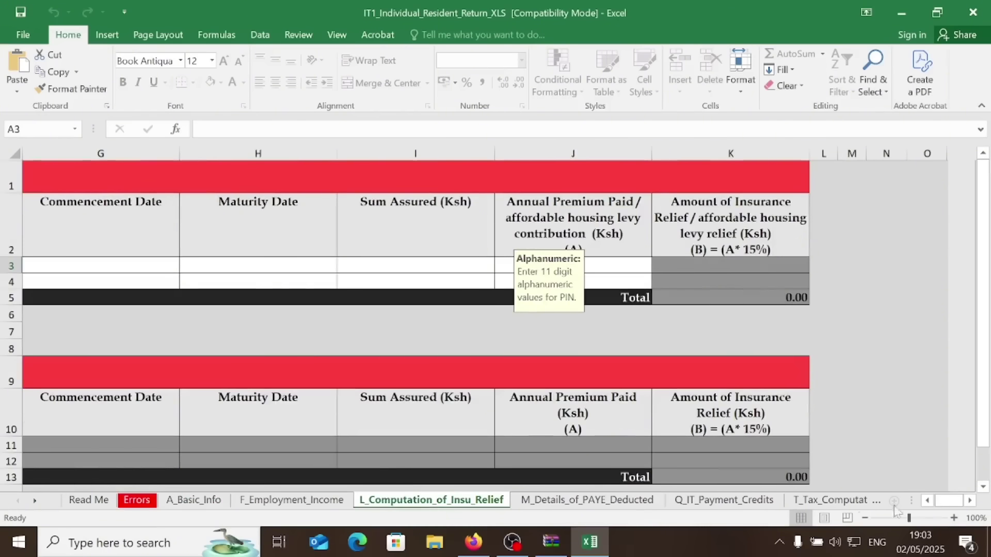
Bring column A back into view and review the Self section's Type of Policy options
{"action": "left_click", "coordinate": [927, 500]}
{"action": "left_click", "coordinate": [928, 500]}
{"action": "left_click", "coordinate": [927, 501]}
{"action": "left_click", "coordinate": [927, 500]}
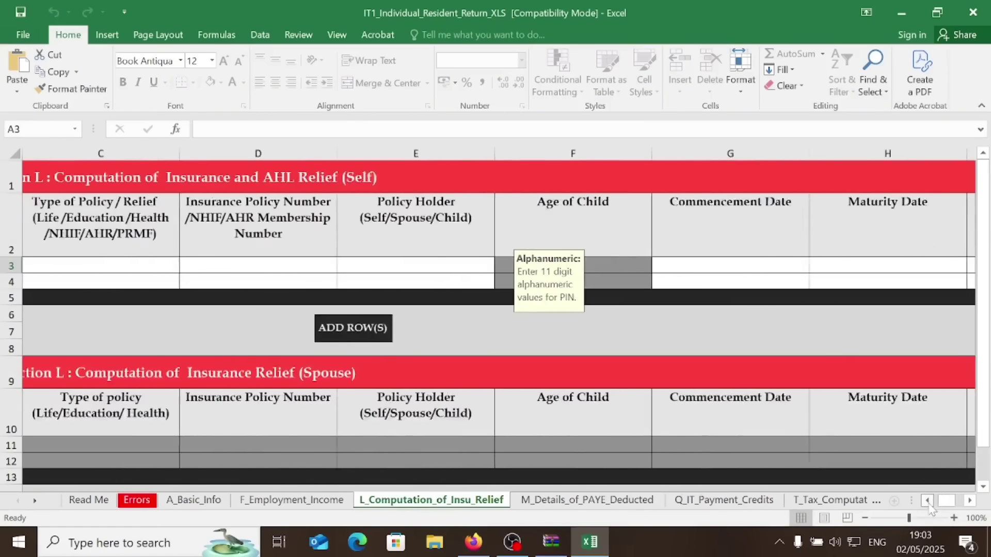
{"action": "left_click", "coordinate": [927, 500]}
{"action": "left_click", "coordinate": [927, 501]}
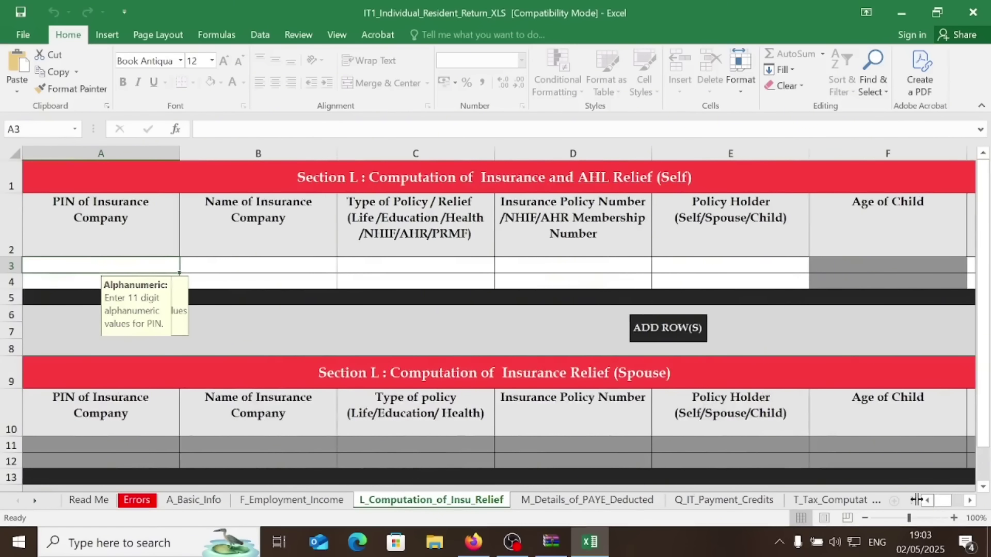
{"action": "left_click", "coordinate": [423, 268]}
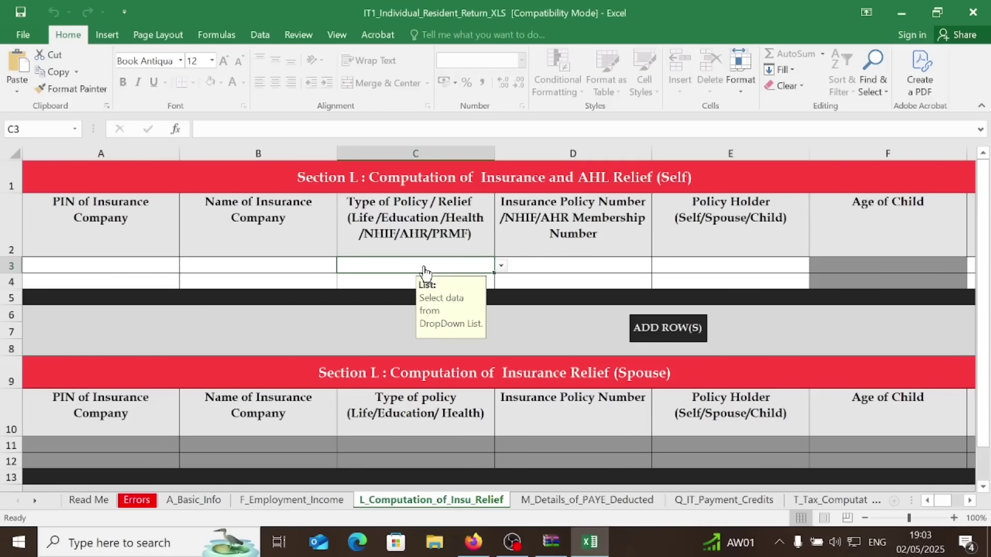
{"action": "left_click", "coordinate": [501, 266]}
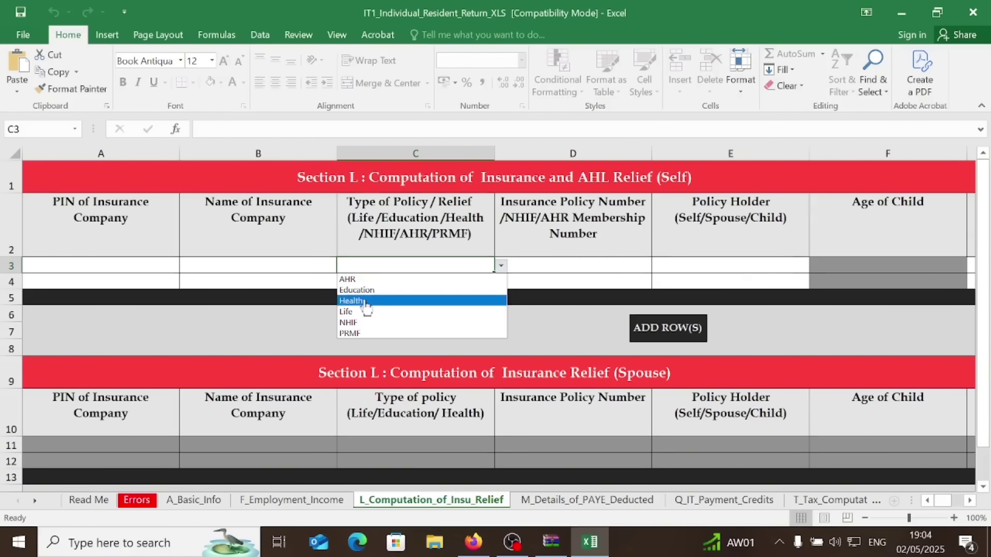
{"action": "left_click", "coordinate": [154, 265]}
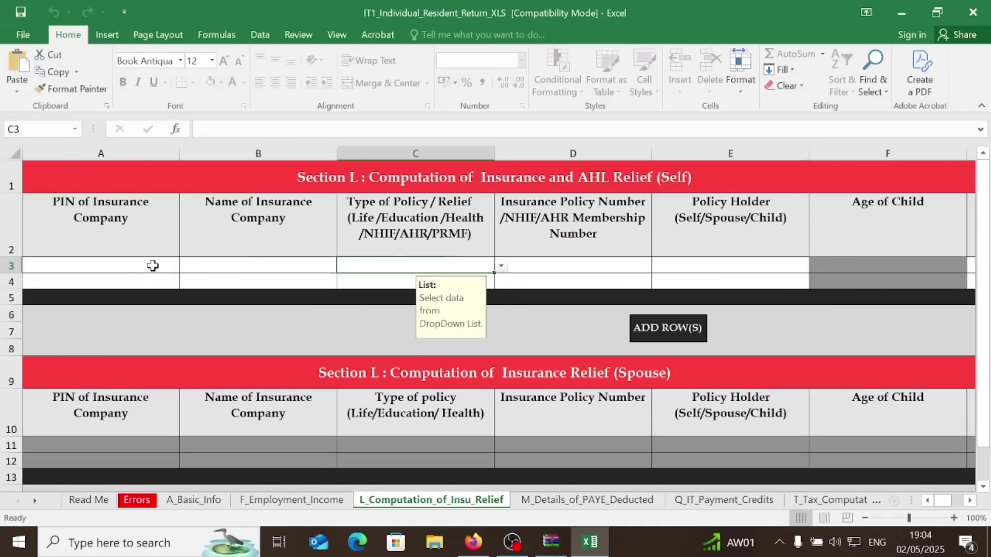
Recheck the policy type list, then begin typing the insurance company's PIN in A3
{"action": "left_click", "coordinate": [153, 266]}
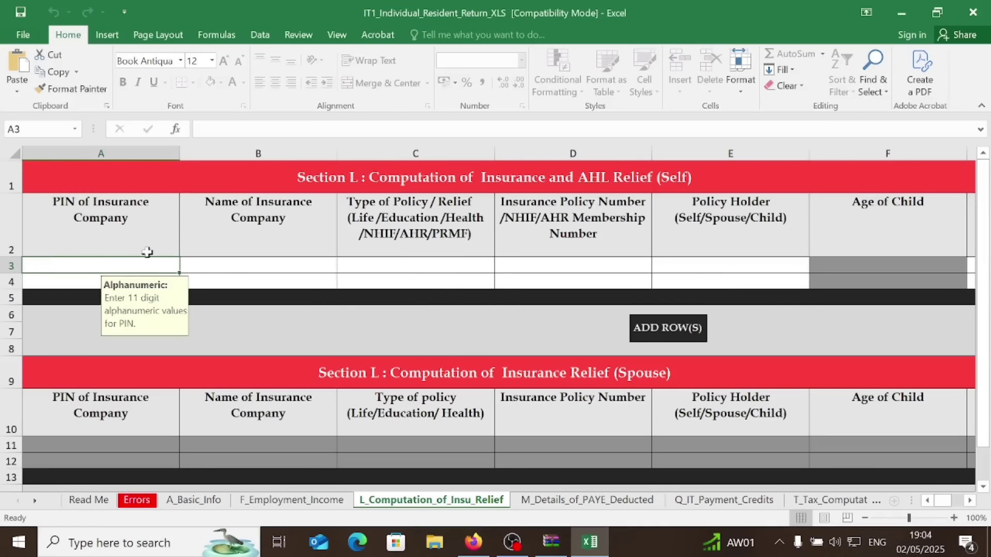
{"action": "left_click", "coordinate": [291, 265]}
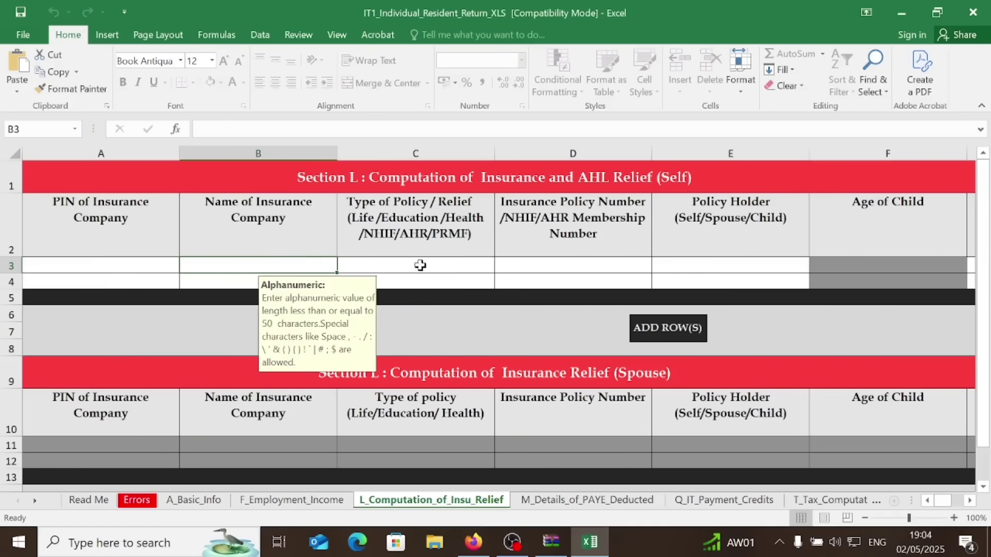
{"action": "left_click", "coordinate": [444, 265]}
{"action": "left_click", "coordinate": [501, 266]}
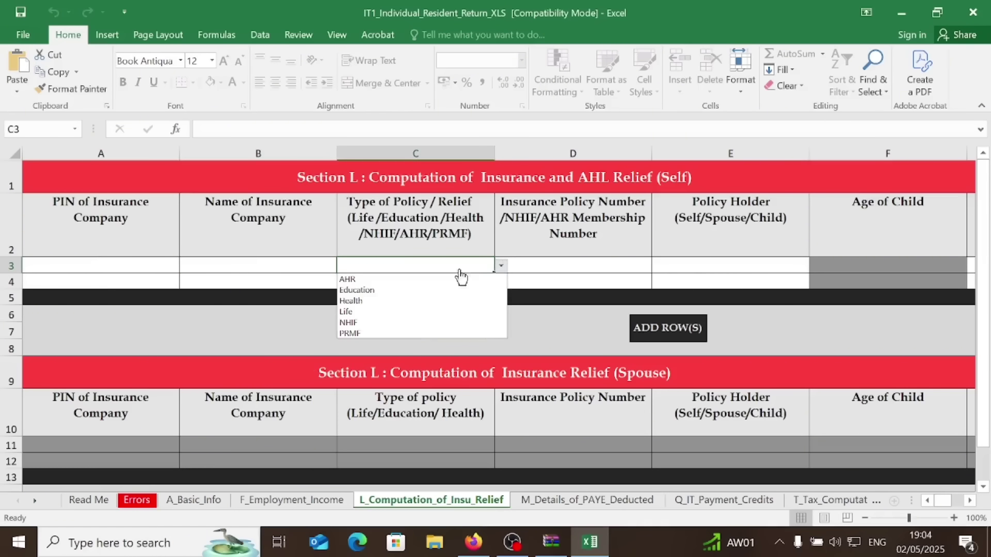
{"action": "left_click", "coordinate": [560, 268]}
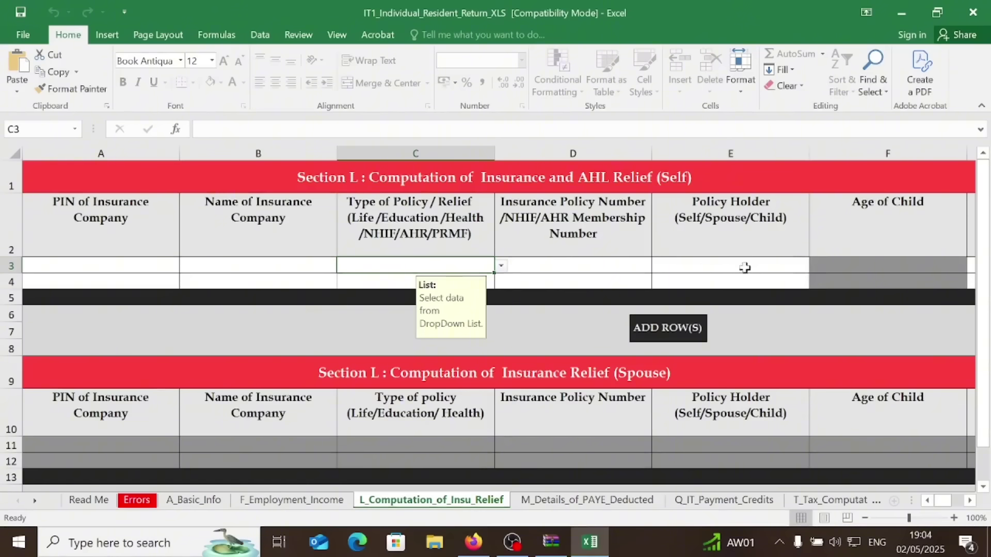
{"action": "left_click", "coordinate": [78, 265]}
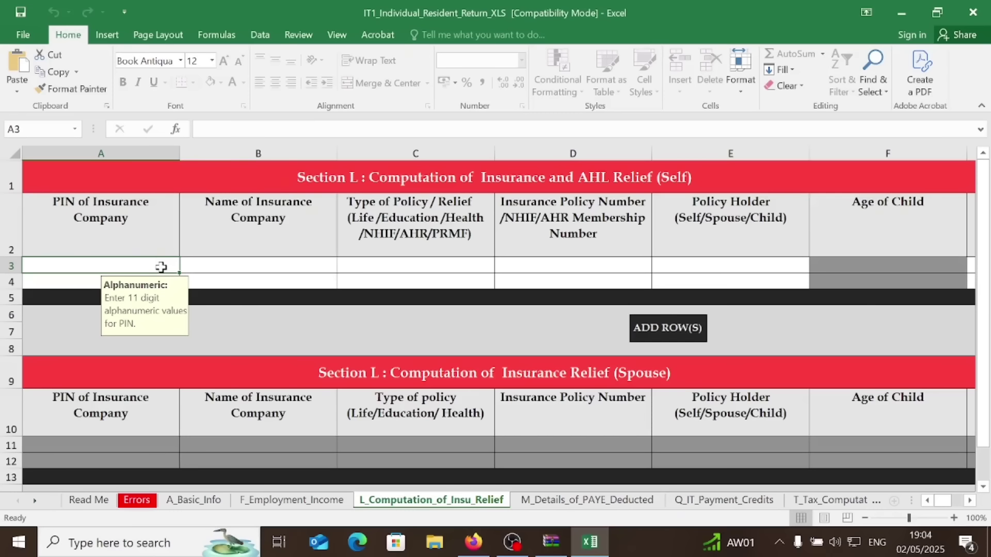
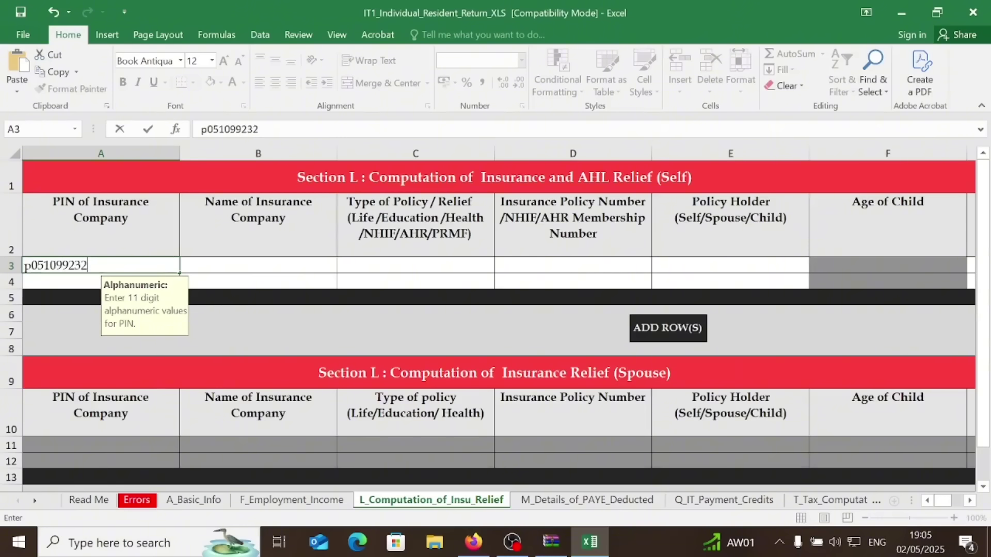
Enter NHIF as the insurance company name and choose NHIF as the first row's policy type
{"action": "left_click", "coordinate": [196, 264]}
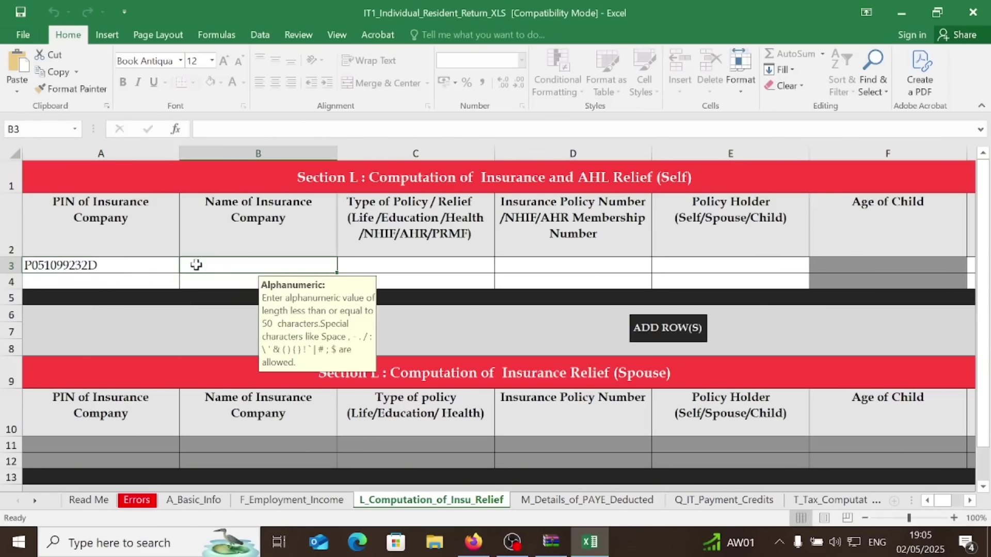
{"action": "type", "text": "N"}
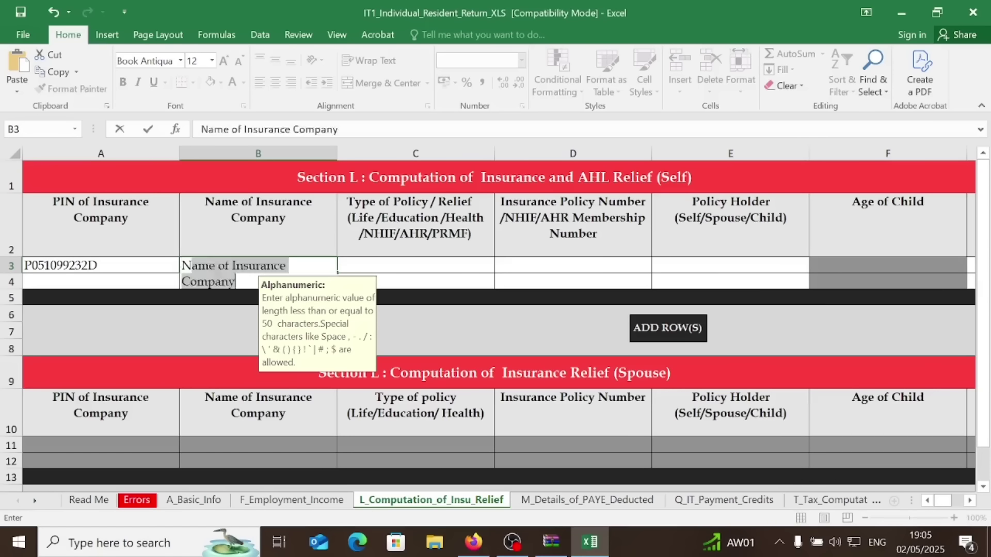
{"action": "type", "text": "HIF"}
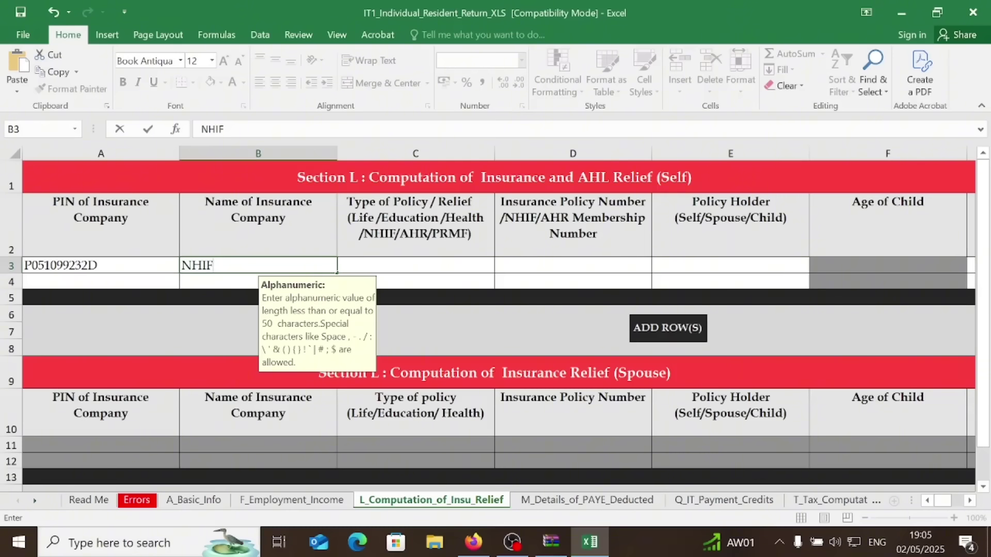
{"action": "left_click", "coordinate": [387, 265]}
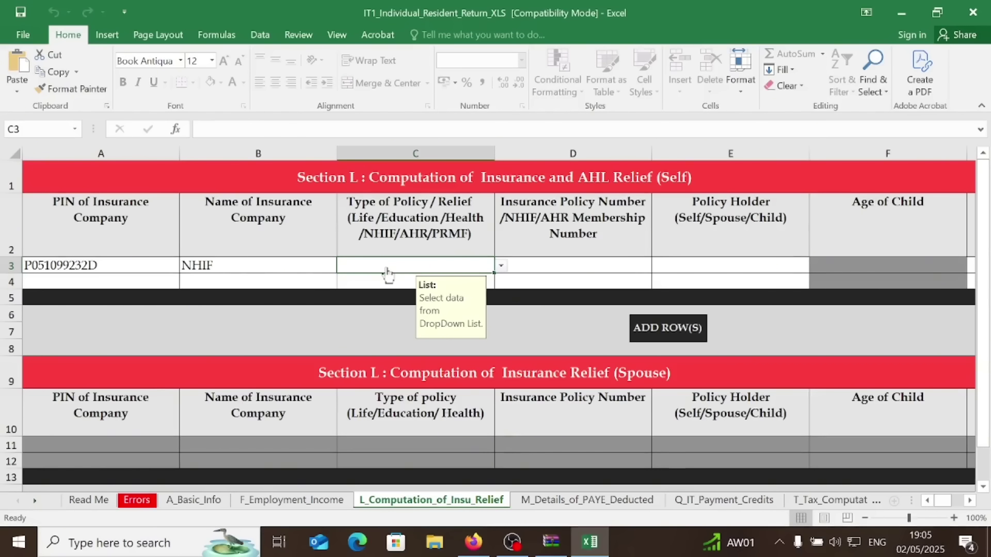
{"action": "left_click", "coordinate": [501, 267]}
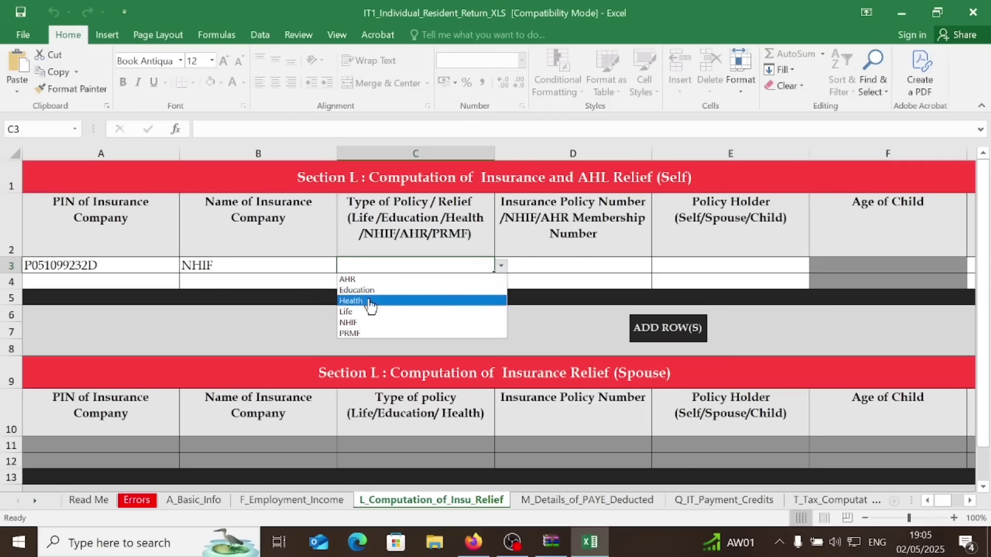
{"action": "left_click", "coordinate": [362, 323]}
Enter policy number 12345 in D3 for the NHIF policy
{"action": "left_click", "coordinate": [565, 266]}
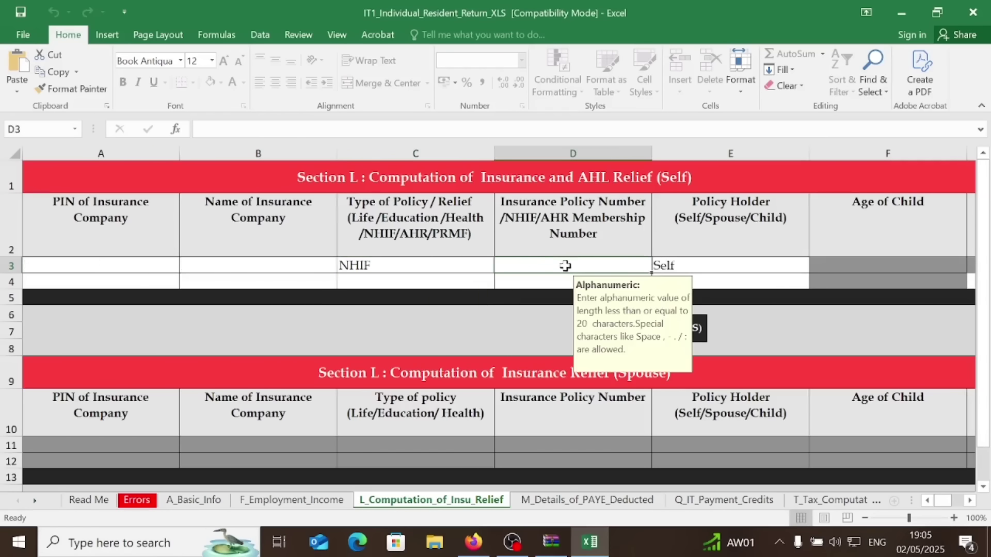
{"action": "type", "text": "12345"}
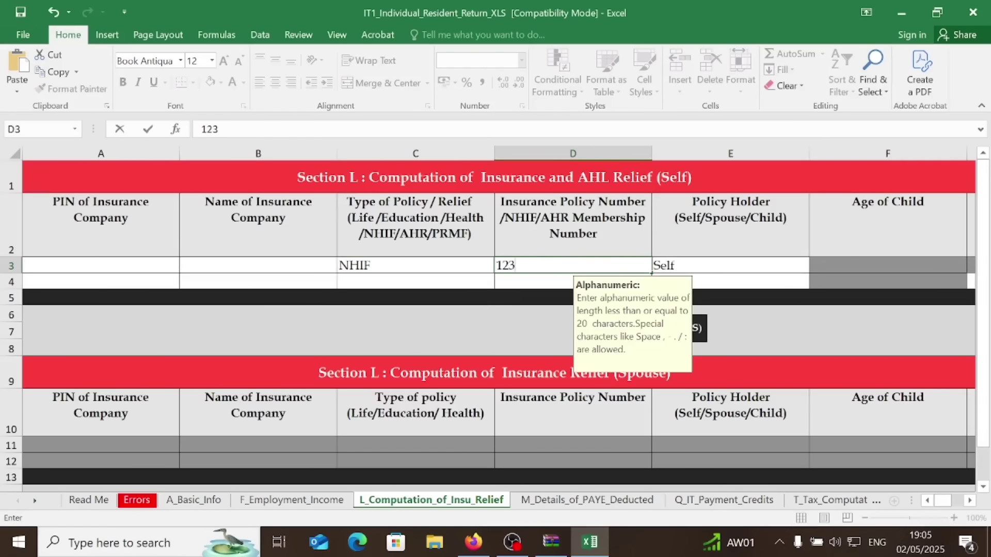
{"action": "left_click", "coordinate": [710, 266]}
{"action": "left_click", "coordinate": [970, 501]}
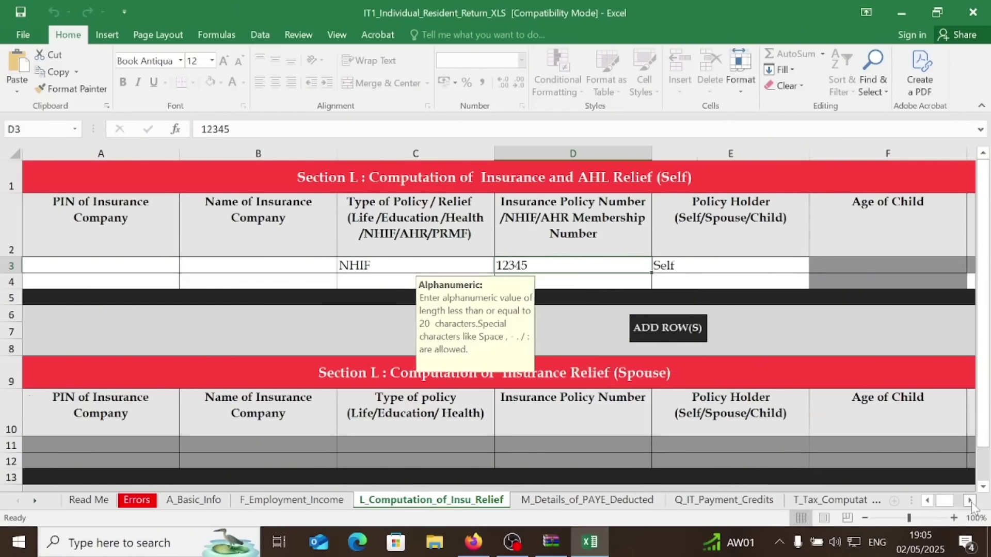
{"action": "left_click", "coordinate": [969, 500]}
{"action": "left_click", "coordinate": [970, 500]}
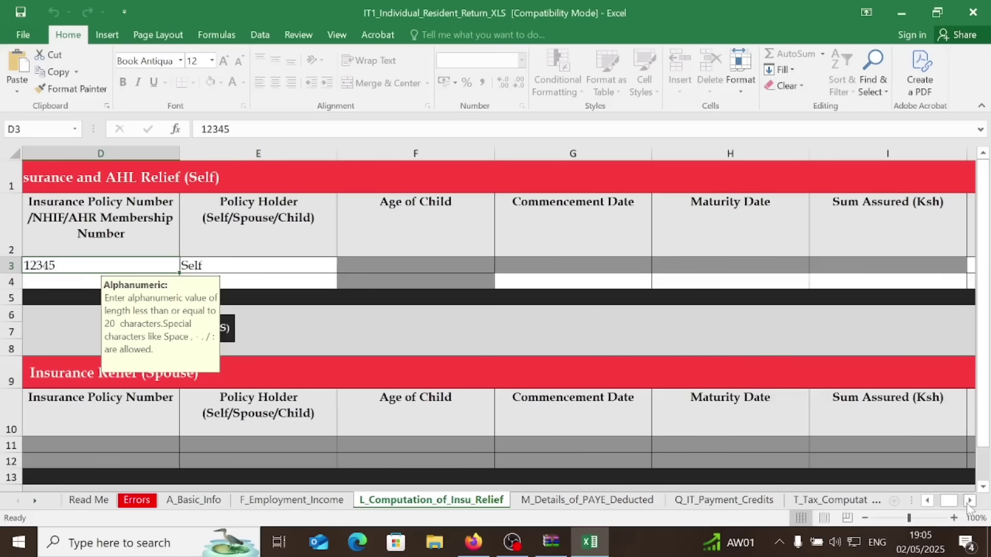
{"action": "left_click", "coordinate": [969, 500]}
{"action": "left_click", "coordinate": [970, 501]}
Enter an annual premium of 1805.51 in J3, giving 270.83 relief
{"action": "left_click", "coordinate": [746, 262]}
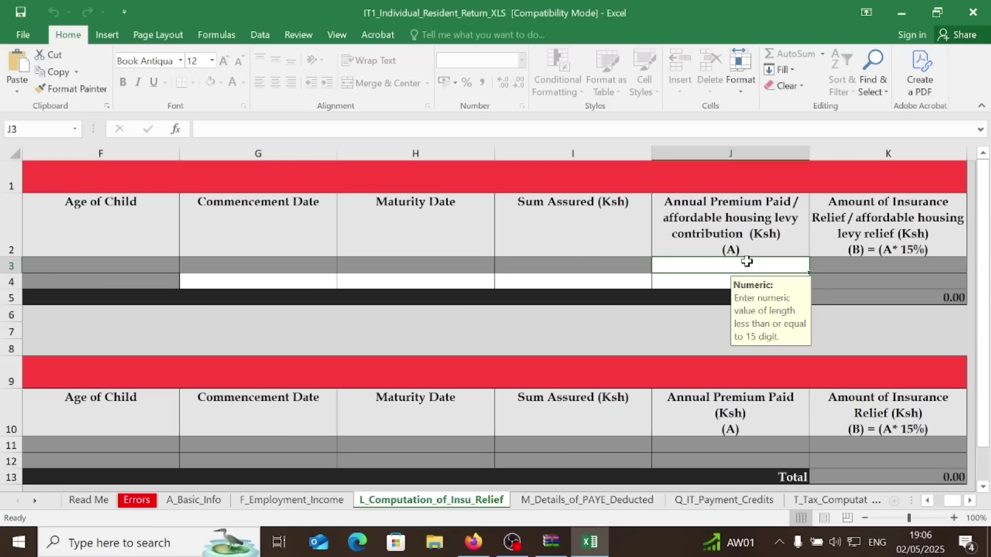
{"action": "type", "text": "1805.51"}
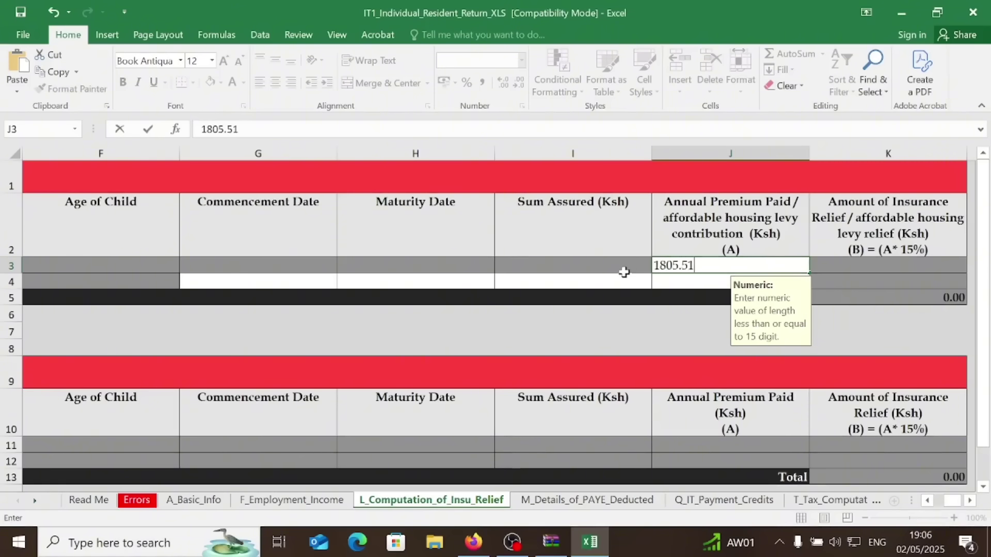
{"action": "key", "text": "ctrl+Return"}
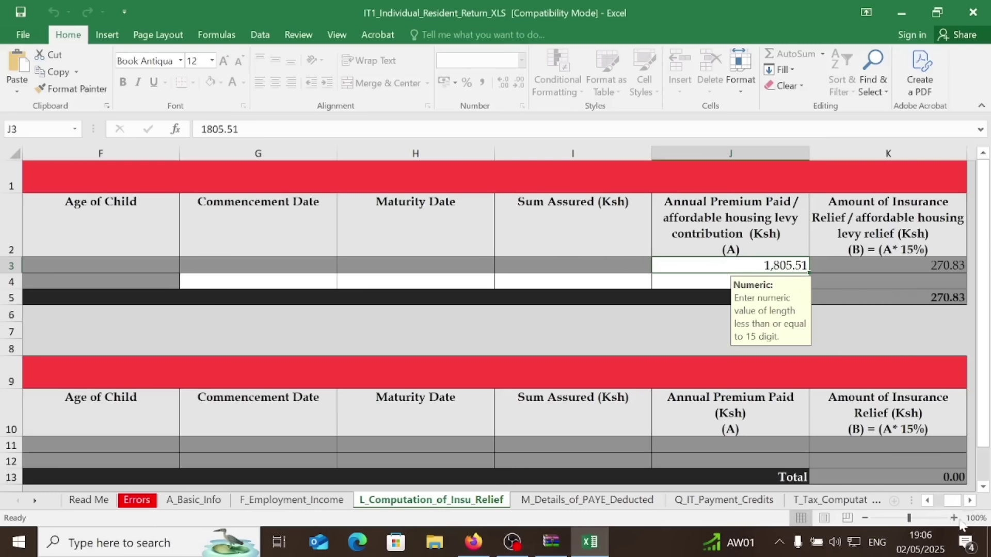
{"action": "left_click", "coordinate": [930, 502]}
{"action": "scroll", "coordinate": [932, 505], "scroll_direction": "left", "scroll_amount": 4}
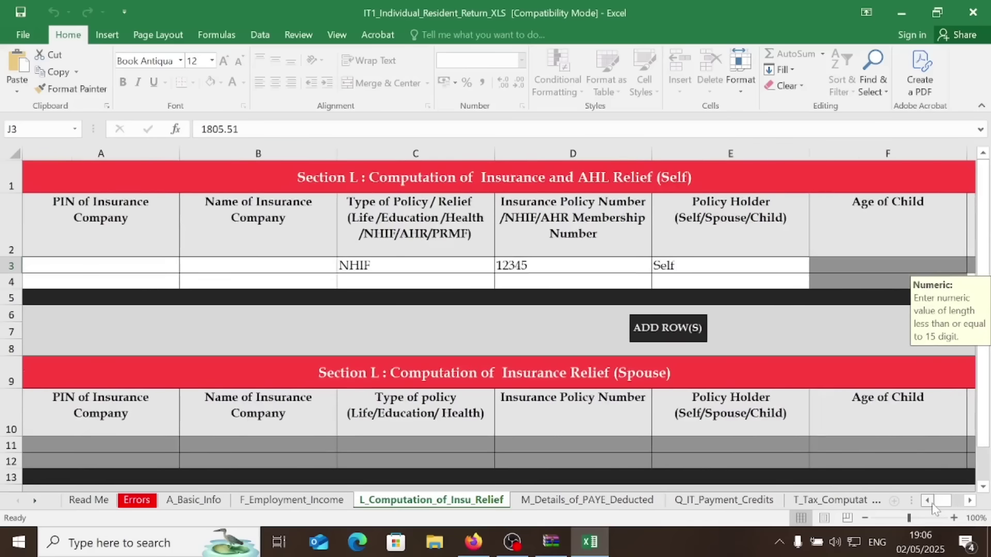
Re-enter the insurer's PIN in A3 and NHIF as the company name in B3
{"action": "left_click", "coordinate": [87, 280]}
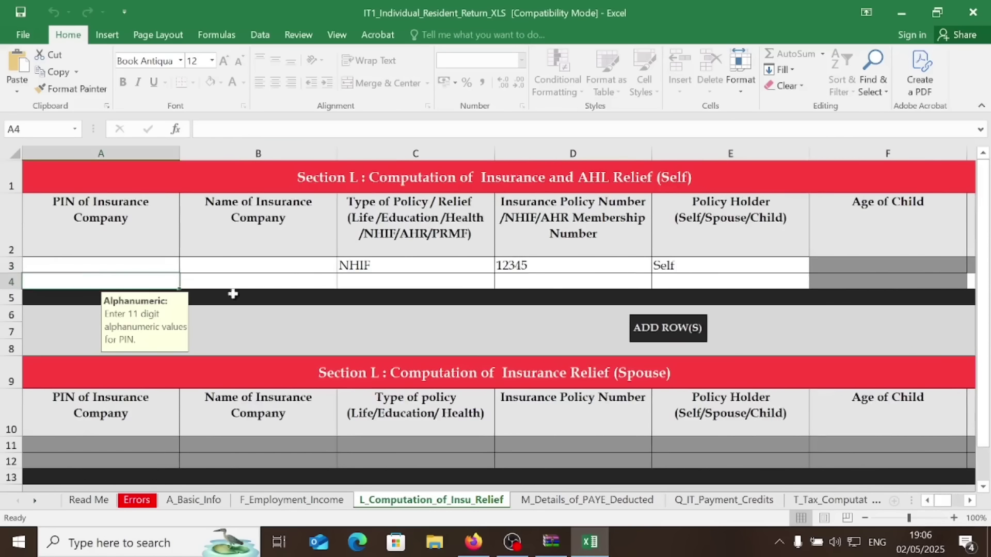
{"action": "left_click", "coordinate": [147, 267]}
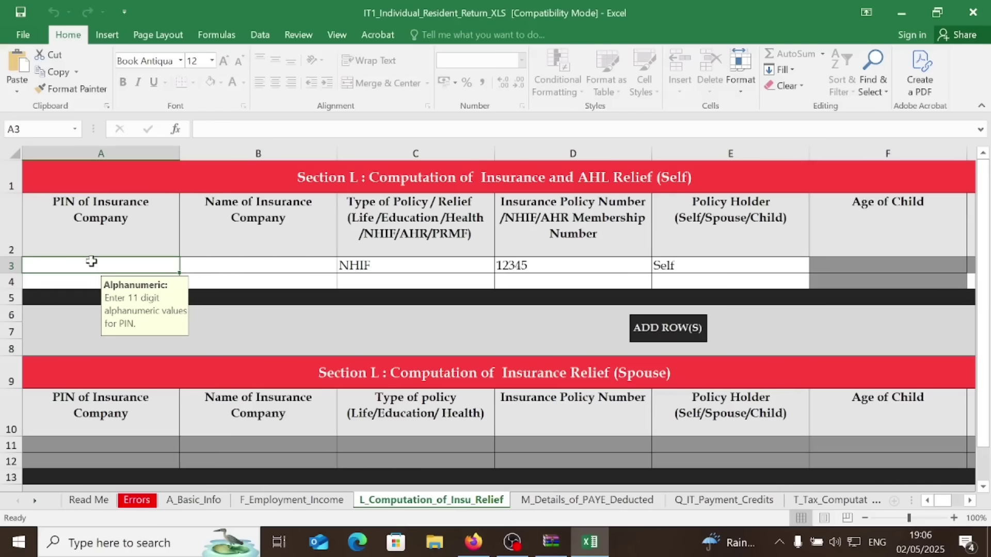
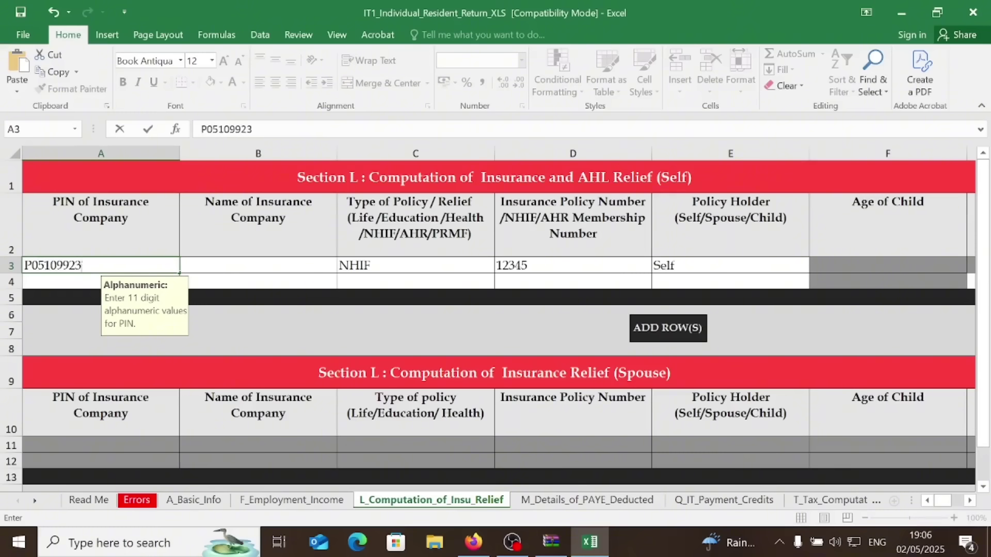
{"action": "left_click", "coordinate": [245, 268]}
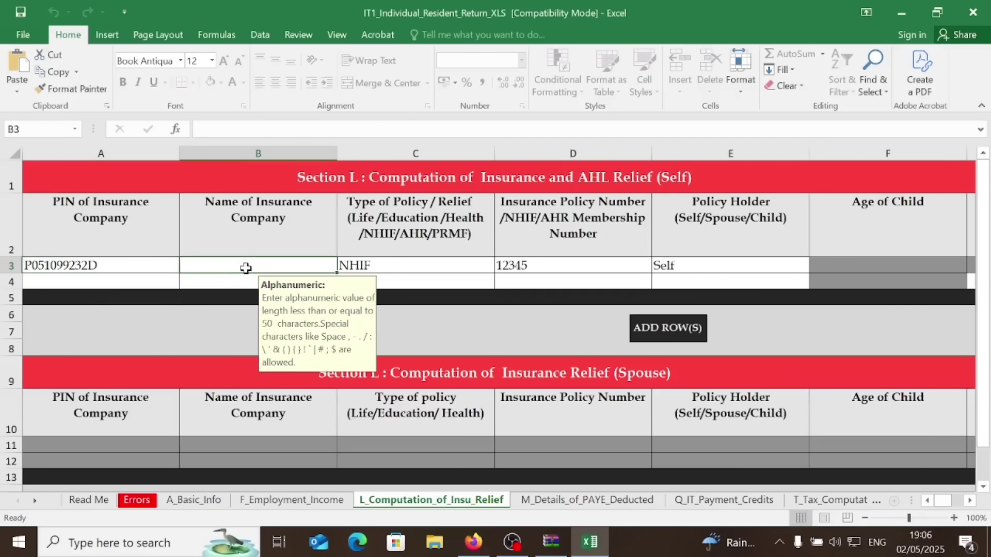
{"action": "type", "text": "NHIF"}
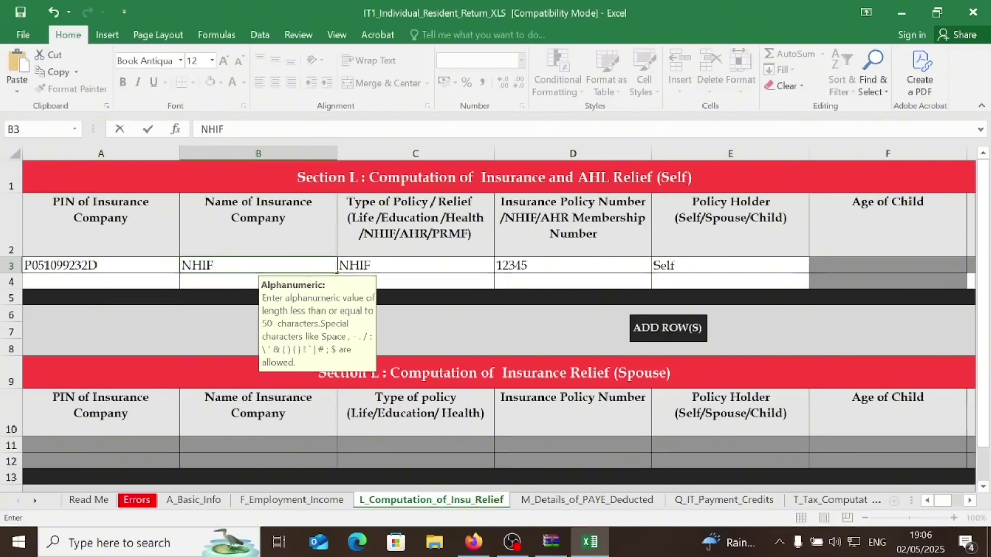
{"action": "left_click", "coordinate": [418, 263]}
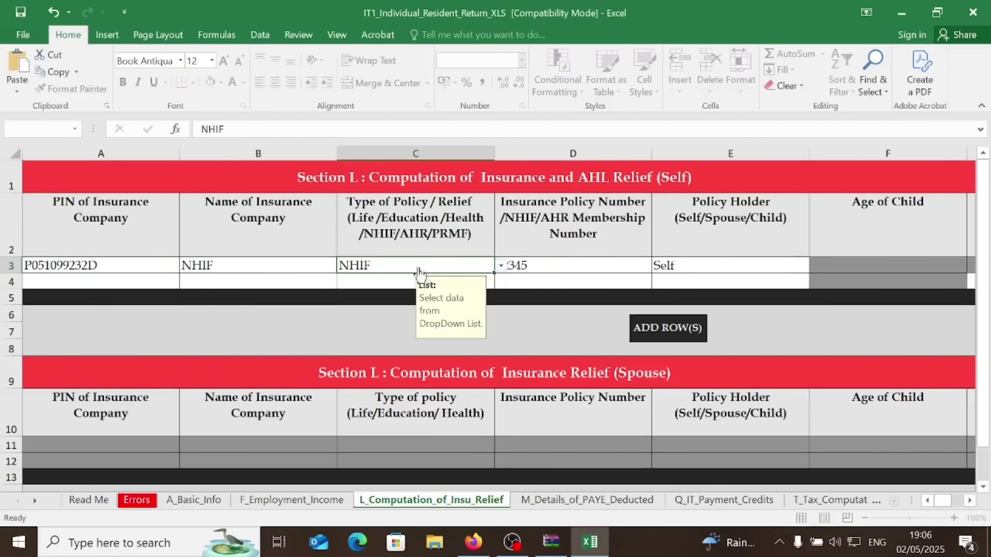
{"action": "left_click", "coordinate": [117, 282]}
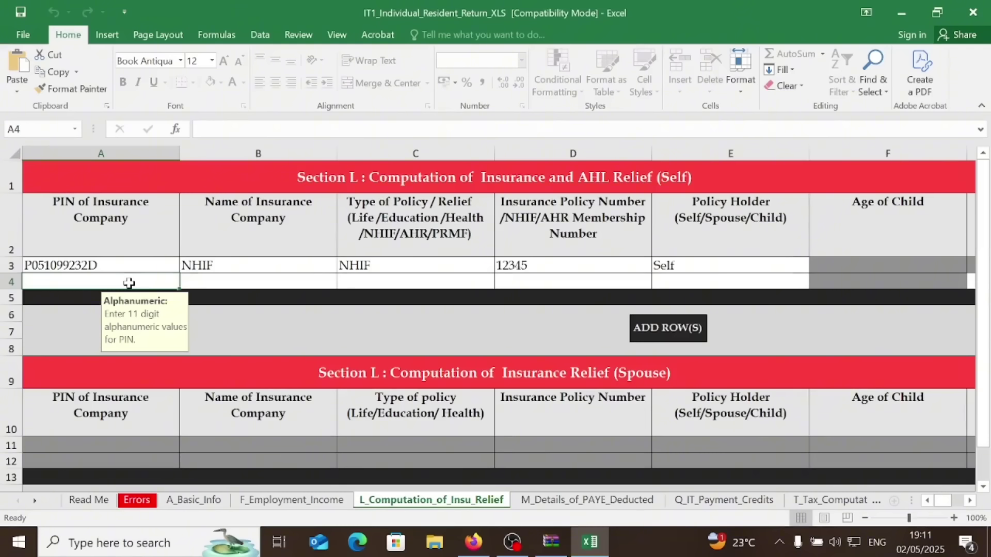
Set row 4's policy type to AHR and select its annual contribution cell J4
{"action": "left_click", "coordinate": [402, 279]}
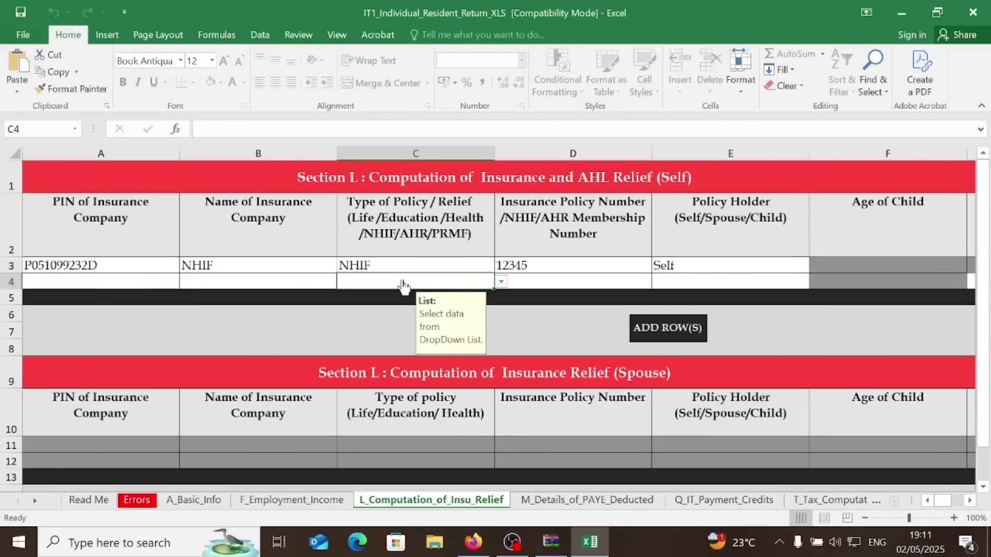
{"action": "left_click", "coordinate": [500, 282]}
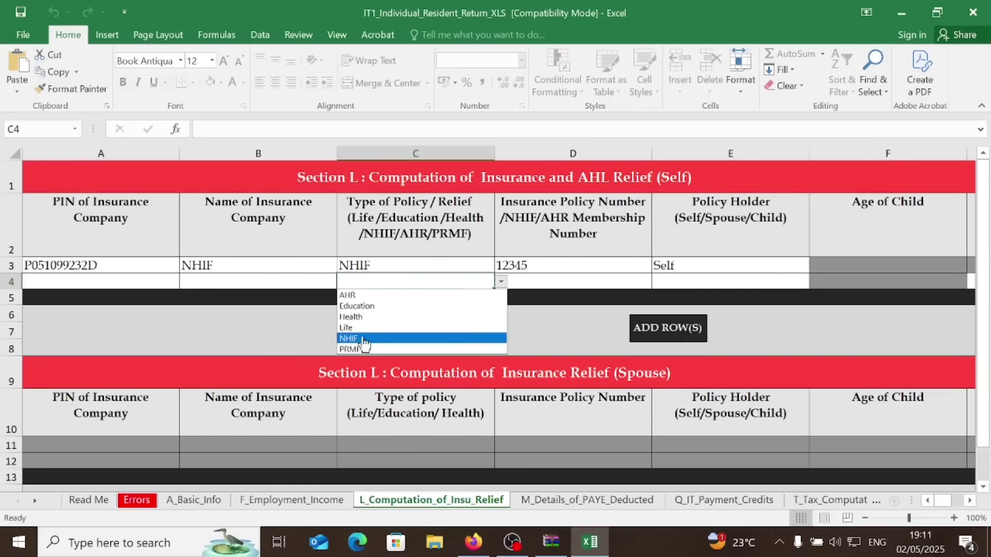
{"action": "left_click", "coordinate": [364, 295]}
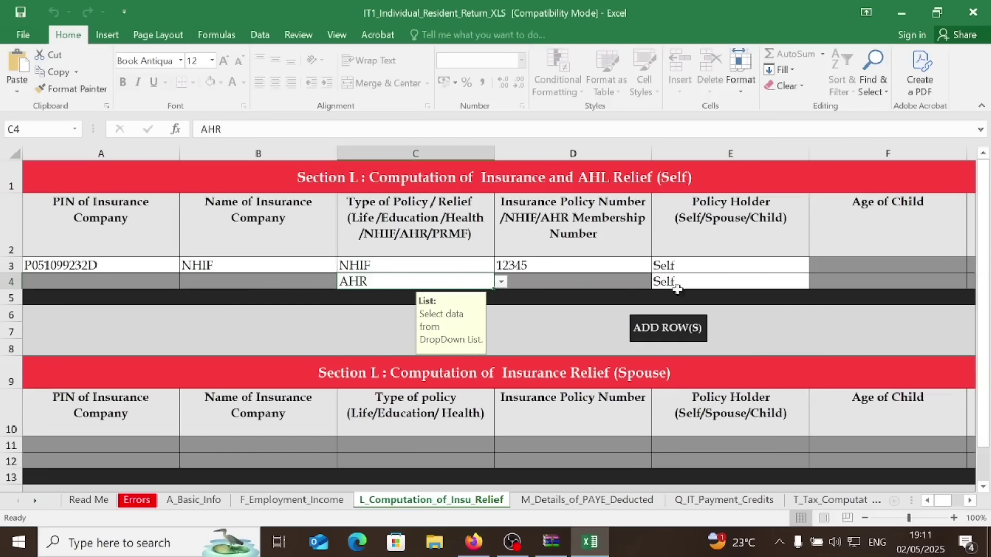
{"action": "left_click", "coordinate": [970, 500]}
{"action": "left_click_drag", "start_coordinate": [970, 500], "coordinate": [969, 501]}
{"action": "left_click", "coordinate": [758, 281]}
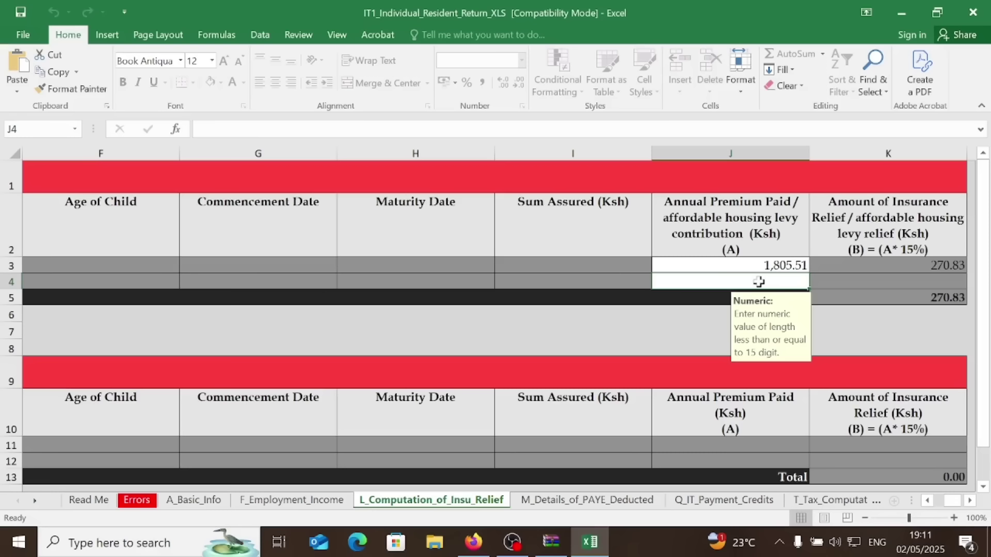
Enter 3519 as the AHR annual contribution in J4, bringing total relief to 798.68
{"action": "type", "text": "35"}
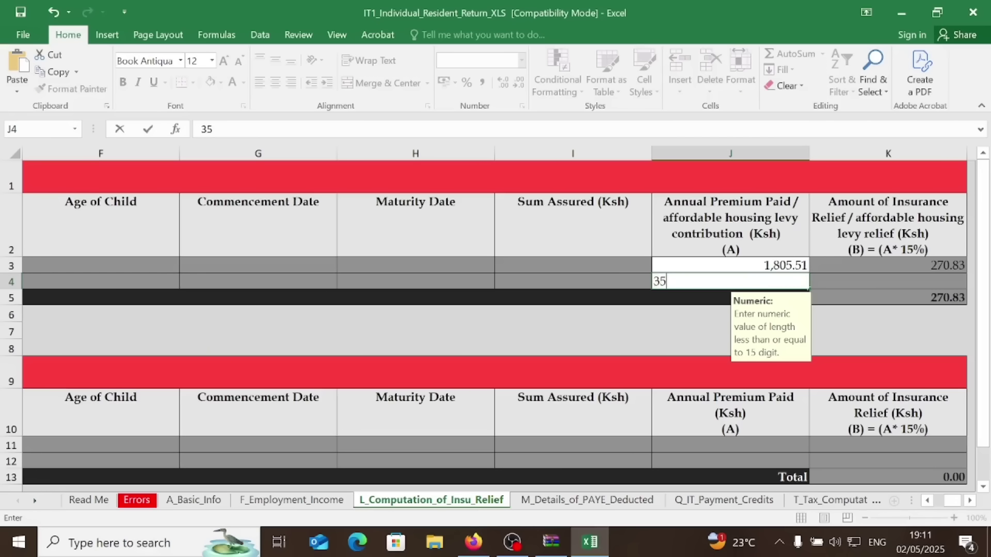
{"action": "type", "text": "19"}
{"action": "left_click", "coordinate": [898, 286]}
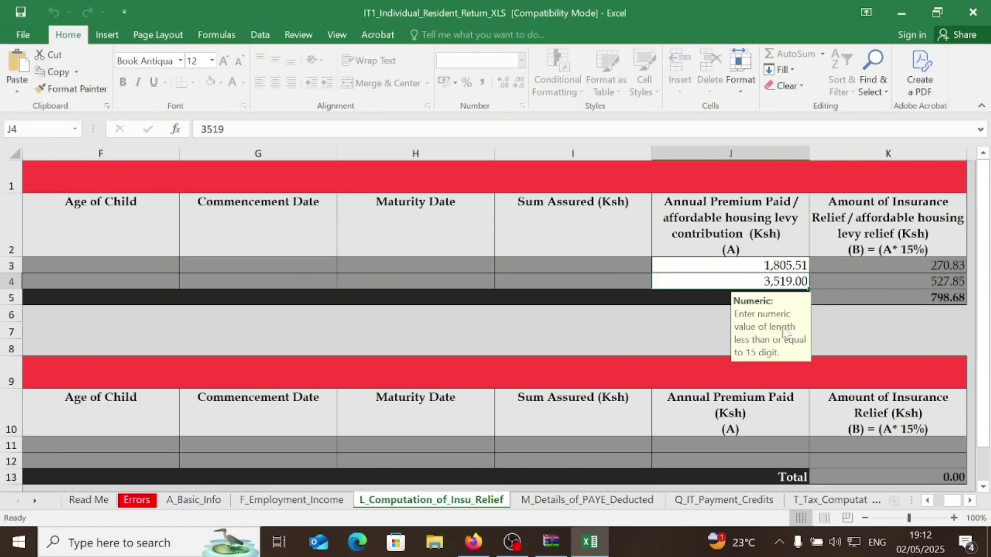
{"action": "left_click", "coordinate": [927, 501]}
{"action": "left_click", "coordinate": [926, 501]}
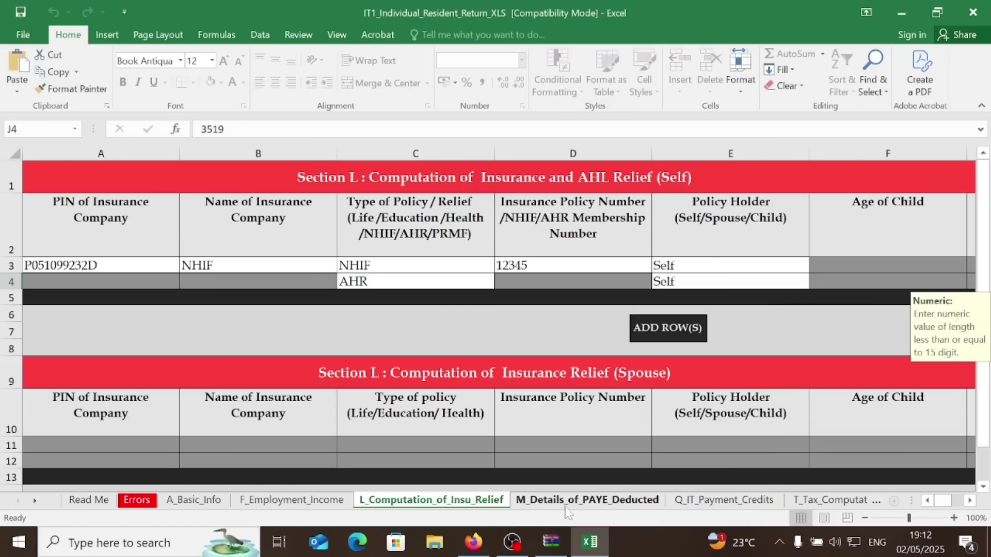
Check the PAYE and tax computation sheets, then return to the L_Computation_of_Insu_Relief sheet
{"action": "left_click", "coordinate": [567, 503]}
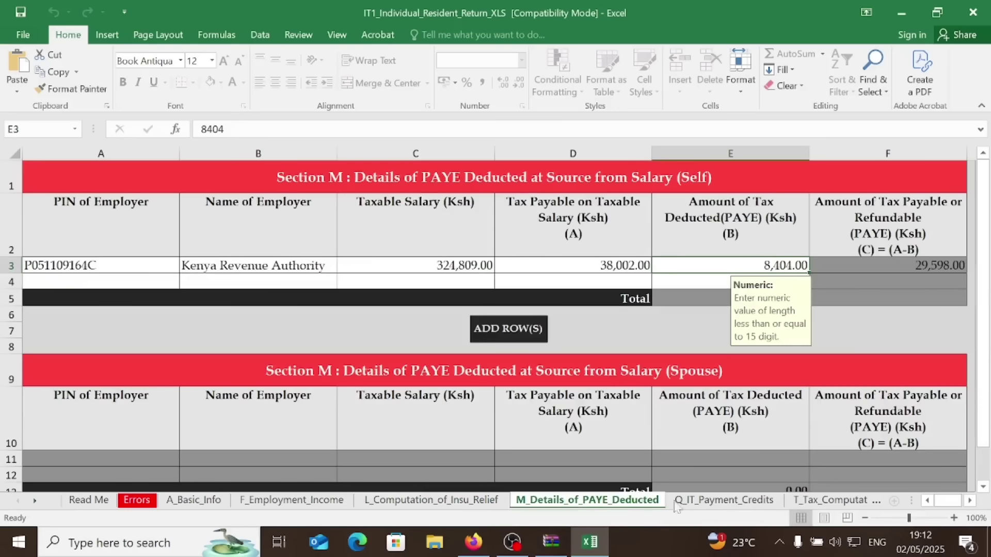
{"action": "left_click", "coordinate": [837, 501]}
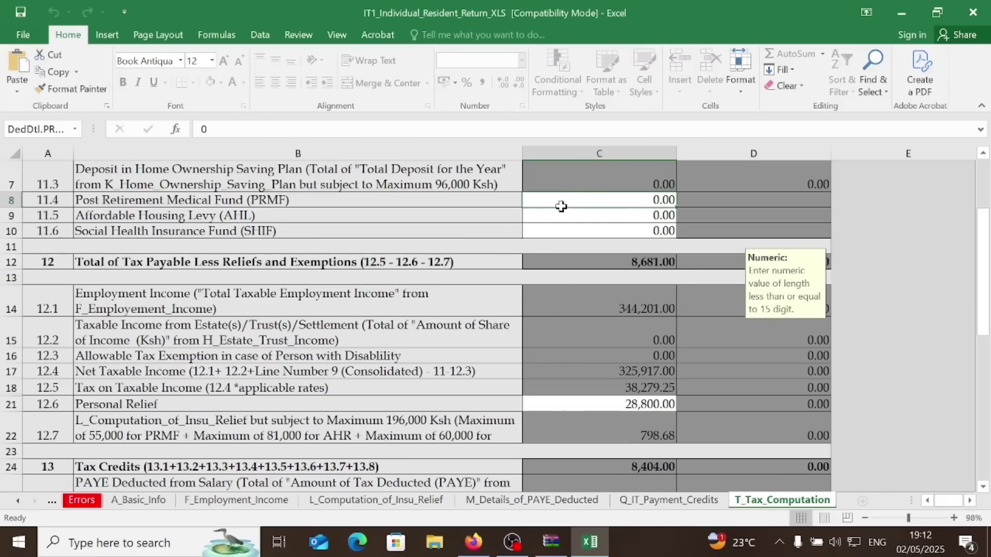
{"action": "left_click", "coordinate": [349, 500]}
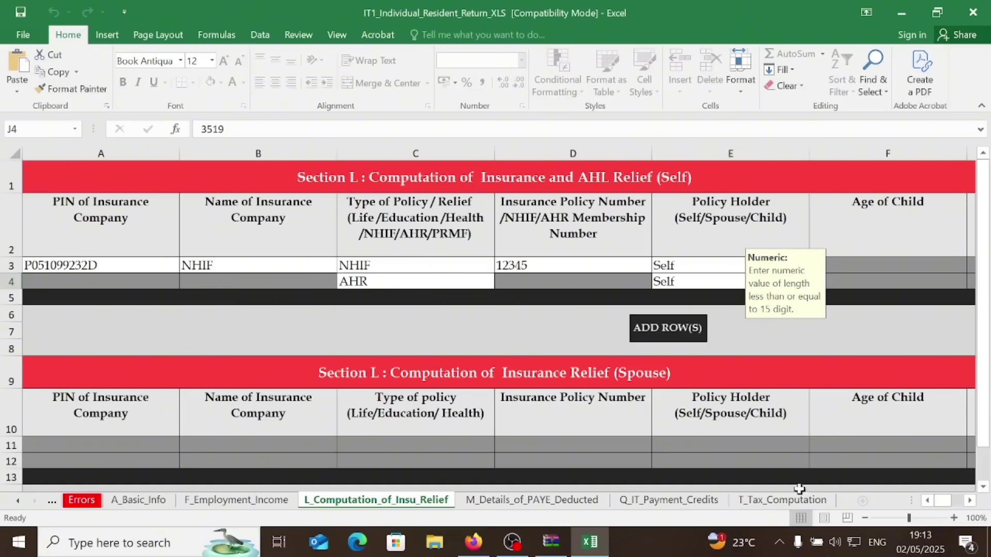
Return to the top of T_Tax_Computation and select the Self Affordable Housing Levy cell
{"action": "left_click", "coordinate": [768, 504]}
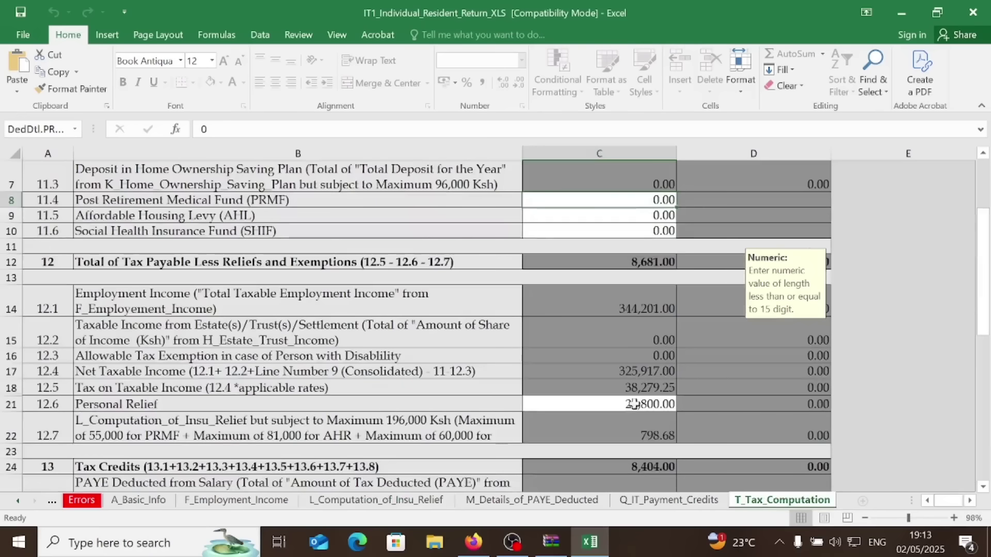
{"action": "scroll", "coordinate": [624, 392], "scroll_direction": "up", "scroll_amount": 2}
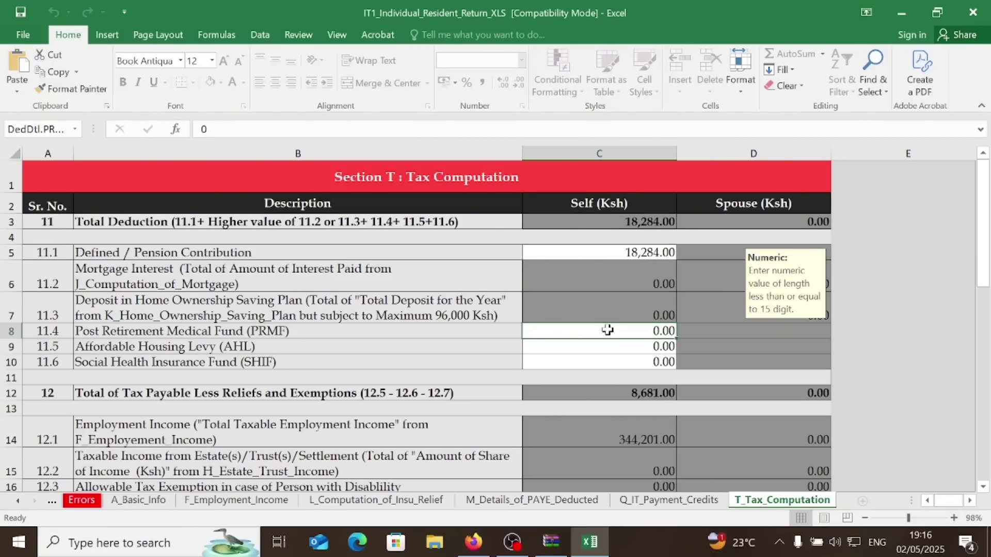
{"action": "left_click", "coordinate": [633, 346]}
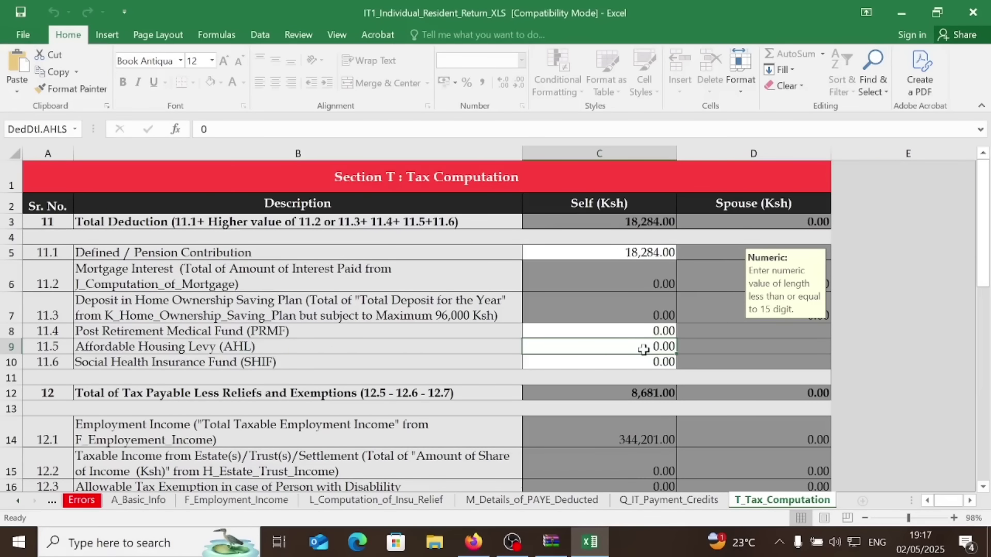
Record 391 for Affordable Housing Levy in C9 and 717 for SHIF in C10
{"action": "type", "text": "391"}
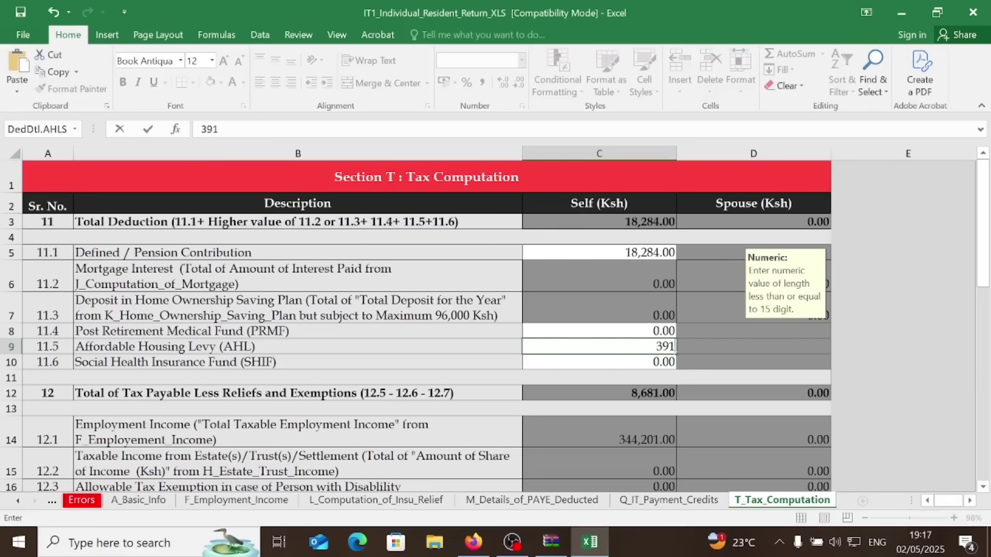
{"action": "left_click", "coordinate": [645, 364]}
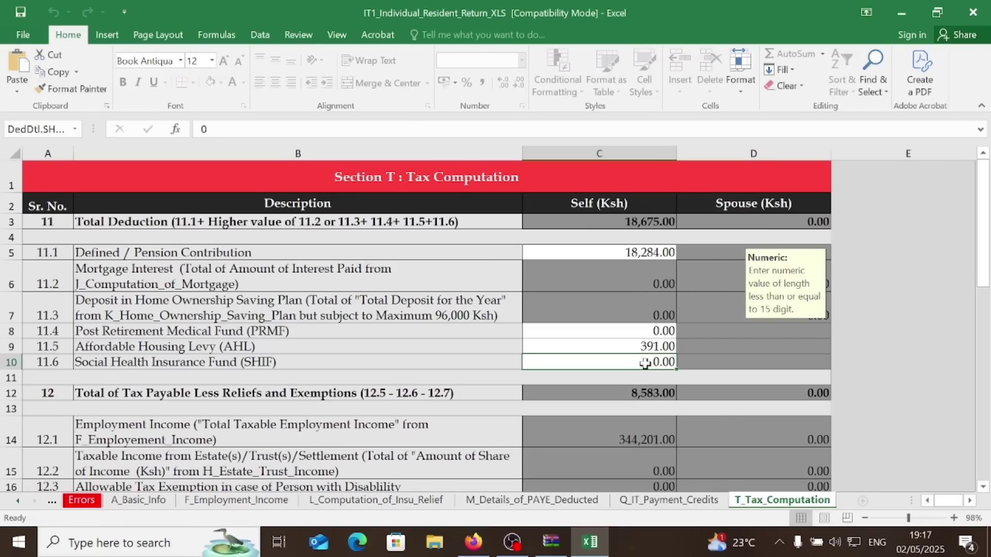
{"action": "type", "text": "717"}
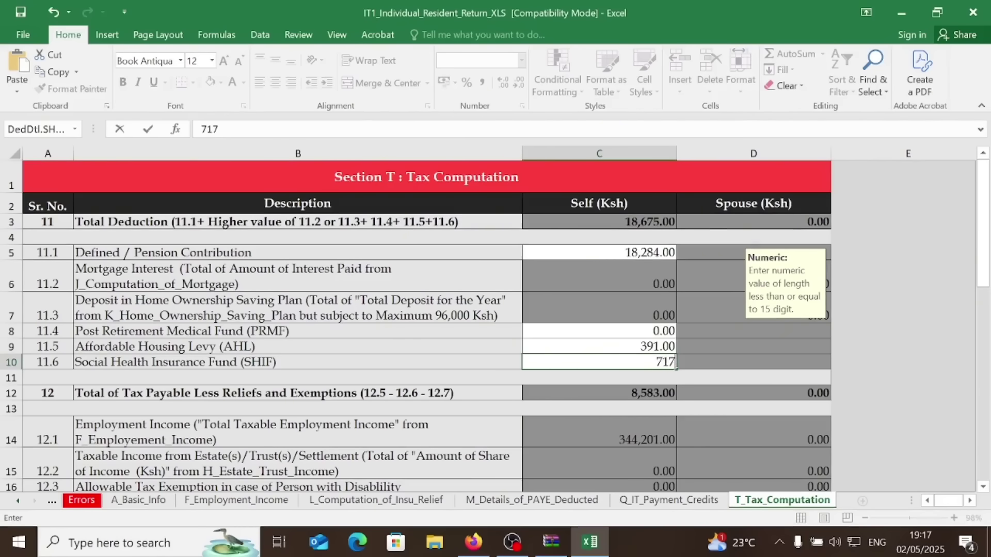
{"action": "key", "text": "Return"}
{"action": "scroll", "coordinate": [640, 392], "scroll_direction": "down", "scroll_amount": 3}
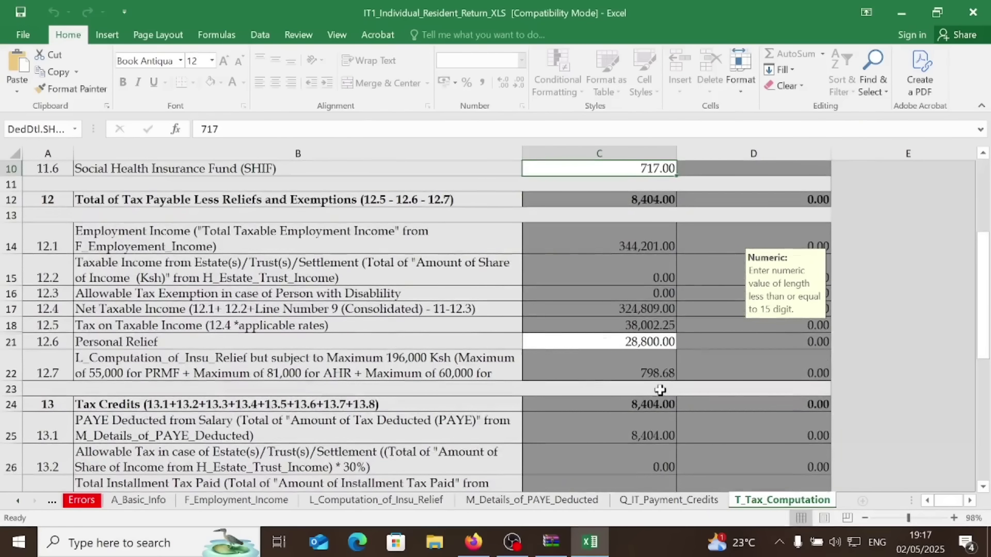
Validate the return, generate the upload zip file, then bring the iTax browser window forward
{"action": "scroll", "coordinate": [589, 415], "scroll_direction": "down", "scroll_amount": 1}
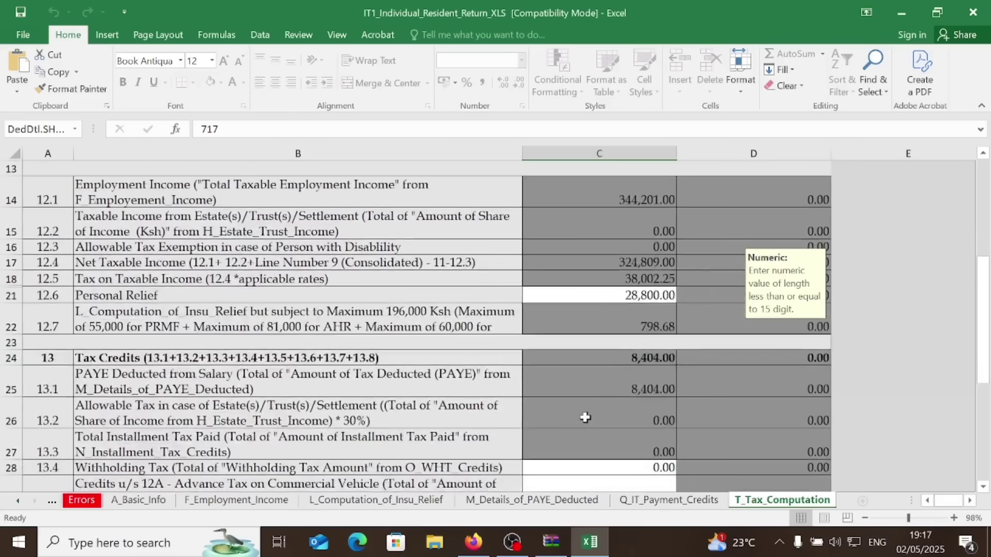
{"action": "scroll", "coordinate": [584, 418], "scroll_direction": "down", "scroll_amount": 2}
{"action": "scroll", "coordinate": [633, 427], "scroll_direction": "down", "scroll_amount": 1}
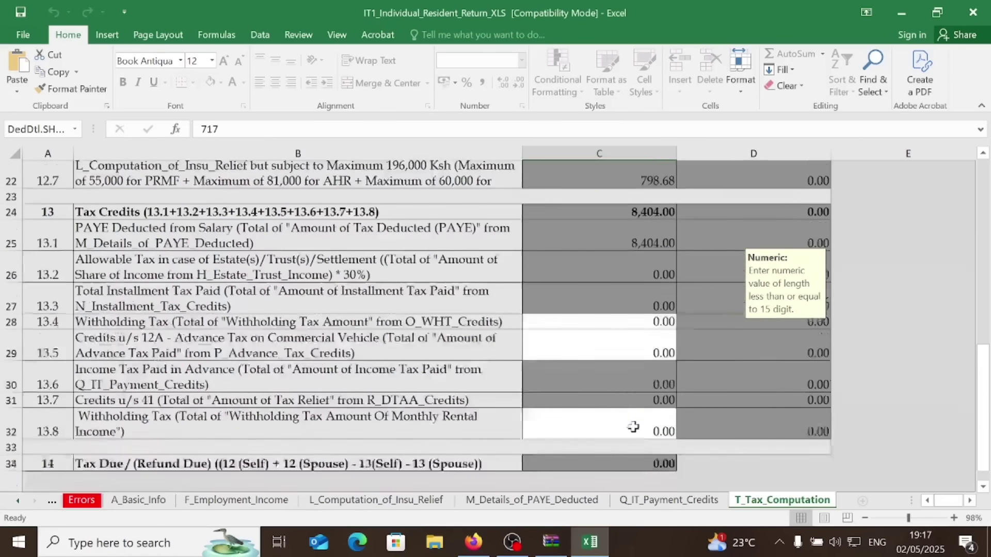
{"action": "scroll", "coordinate": [633, 427], "scroll_direction": "down", "scroll_amount": 2}
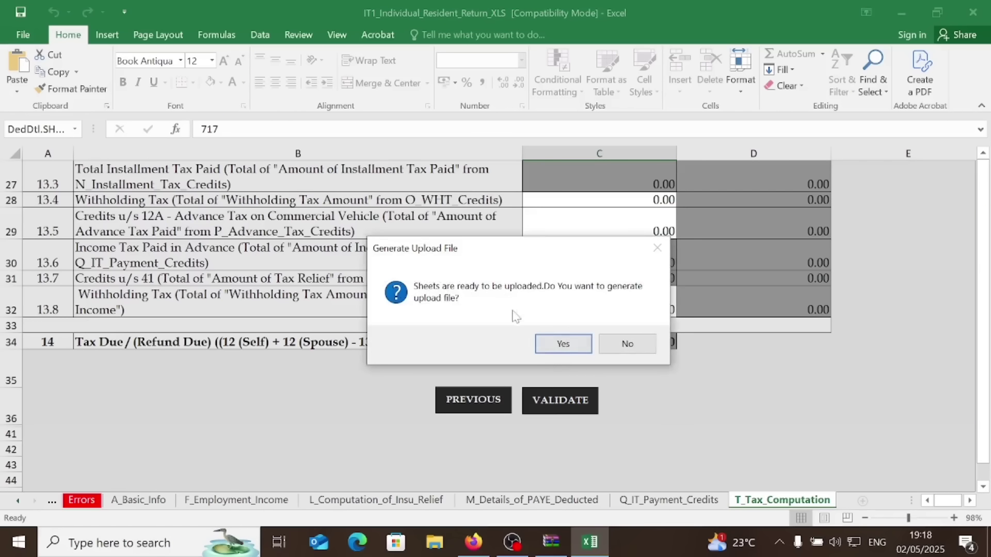
{"action": "left_click", "coordinate": [562, 345]}
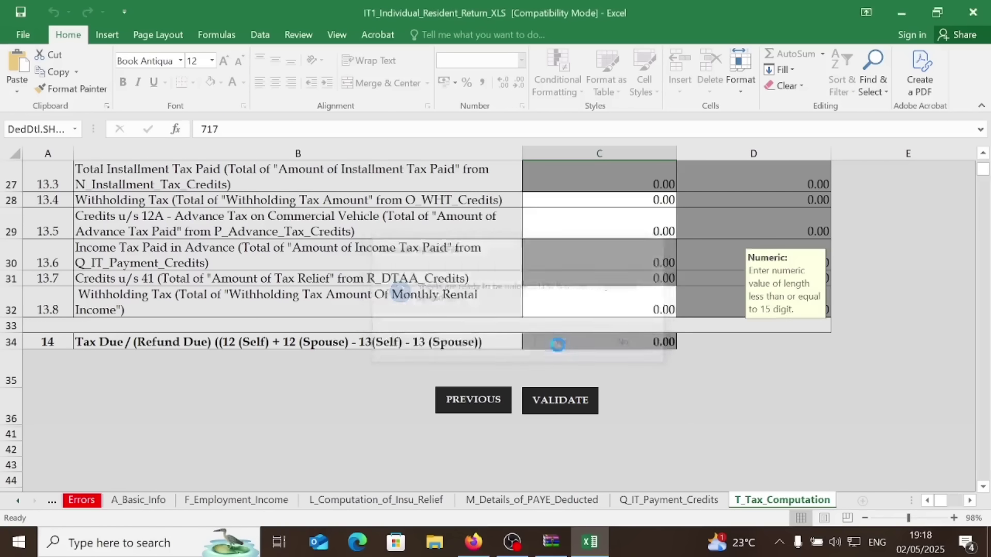
{"action": "left_click", "coordinate": [634, 351]}
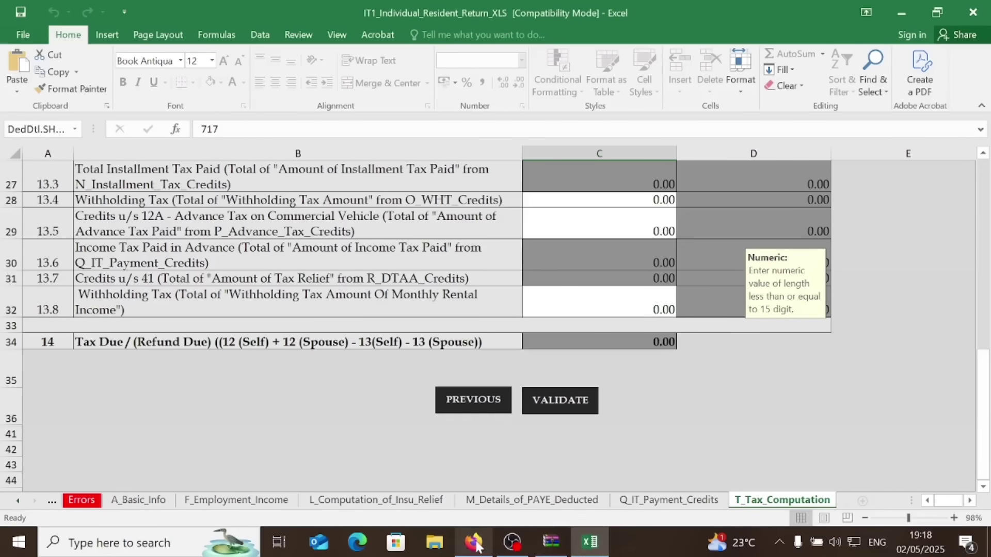
{"action": "mouse_move", "coordinate": [478, 546]}
{"action": "left_click", "coordinate": [571, 457]}
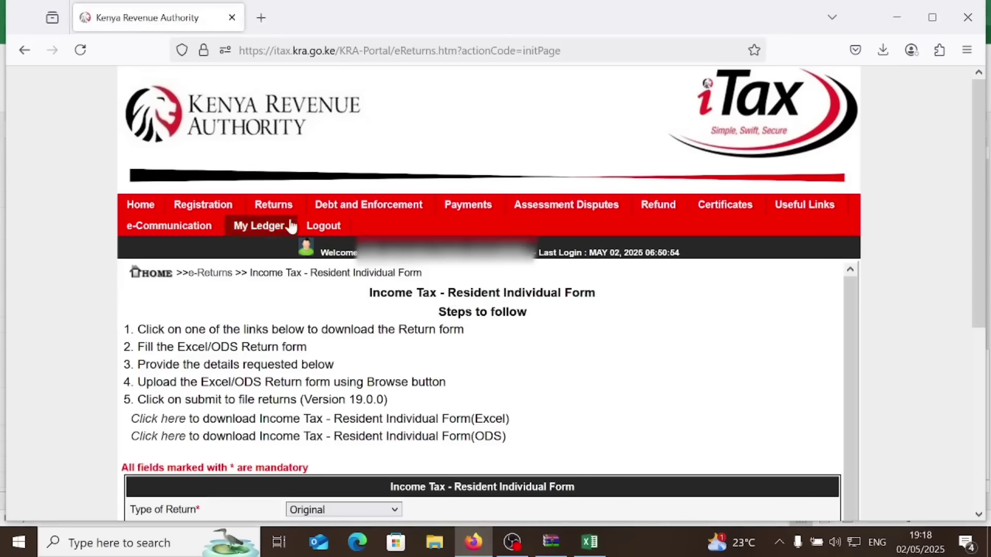
Start a new return with the Income Tax - Resident Individual obligation and open its form
{"action": "mouse_move", "coordinate": [272, 205]}
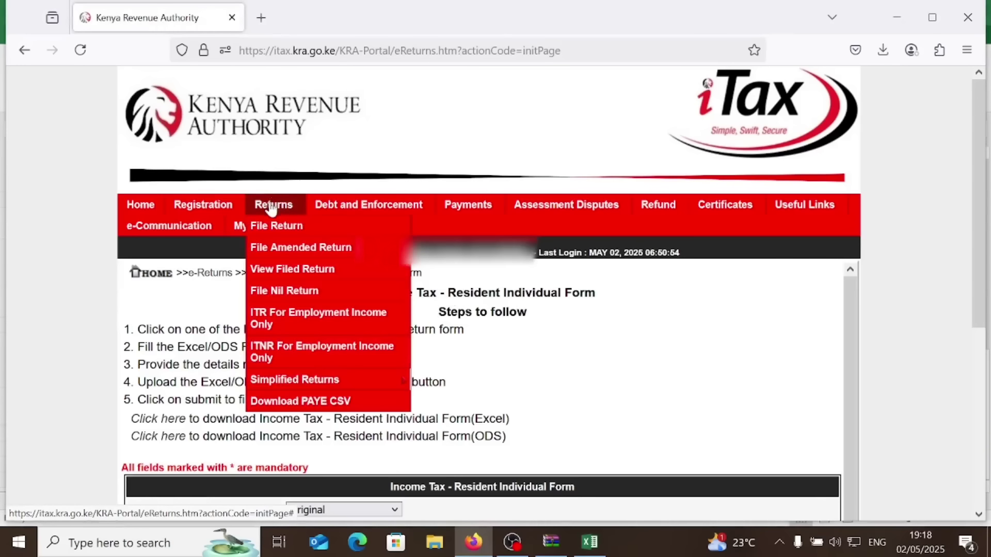
{"action": "left_click", "coordinate": [262, 226]}
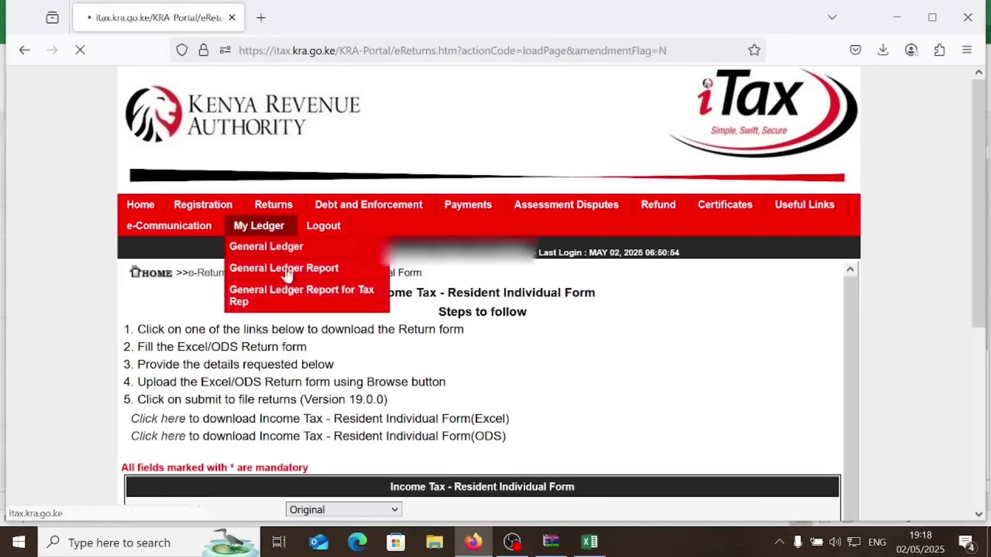
{"action": "left_click", "coordinate": [469, 381]}
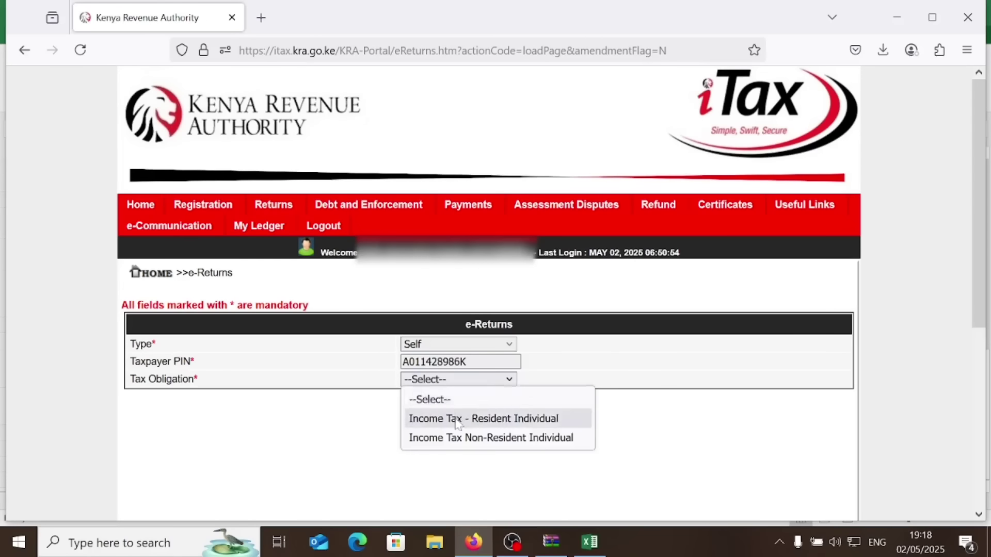
{"action": "left_click", "coordinate": [459, 417]}
{"action": "left_click", "coordinate": [506, 413]}
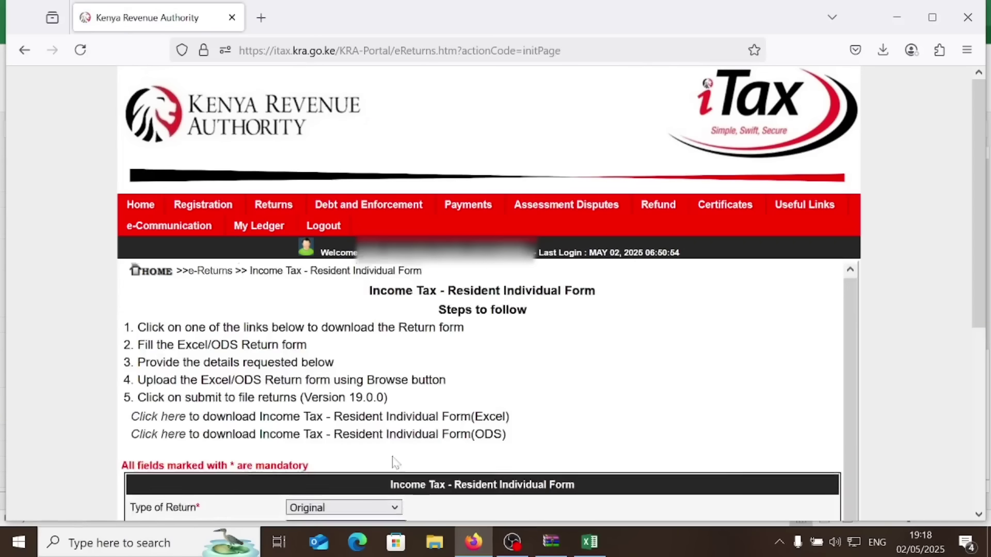
{"action": "scroll", "coordinate": [397, 457], "scroll_direction": "down", "scroll_amount": 2}
{"action": "scroll", "coordinate": [404, 453], "scroll_direction": "down", "scroll_amount": 3}
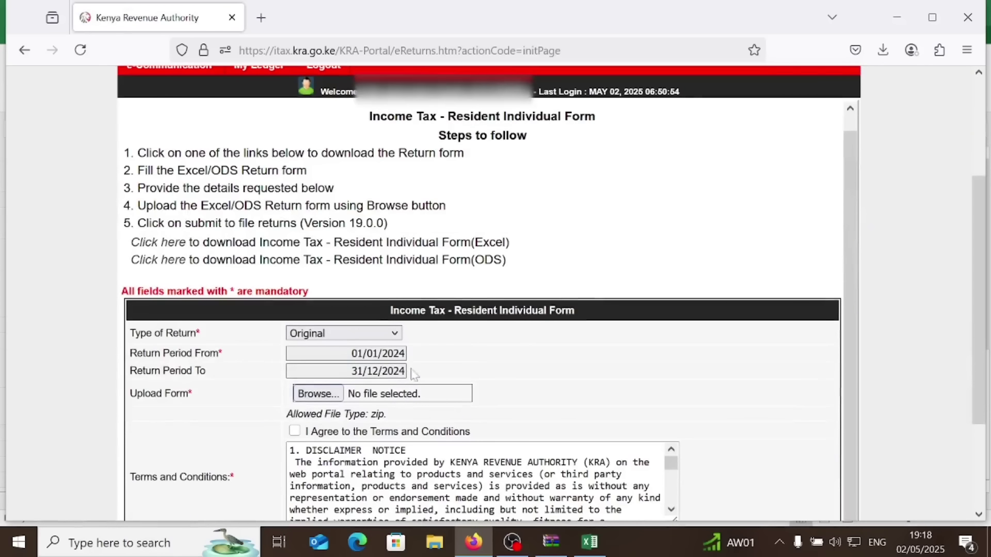
{"action": "scroll", "coordinate": [415, 374], "scroll_direction": "down", "scroll_amount": 2}
Attach the latest ITR zip file from Documents to the return form
{"action": "left_click", "coordinate": [328, 314]}
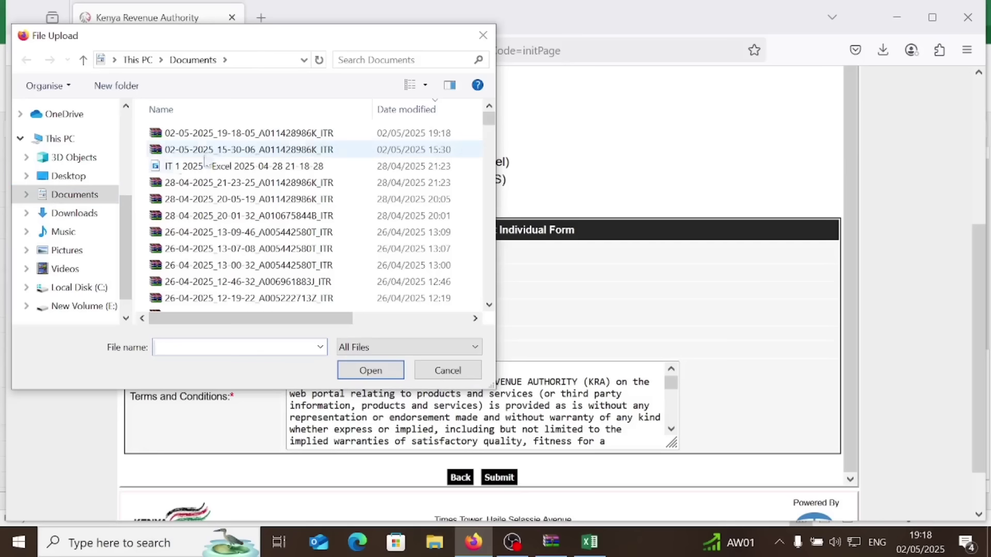
{"action": "left_click", "coordinate": [253, 134]}
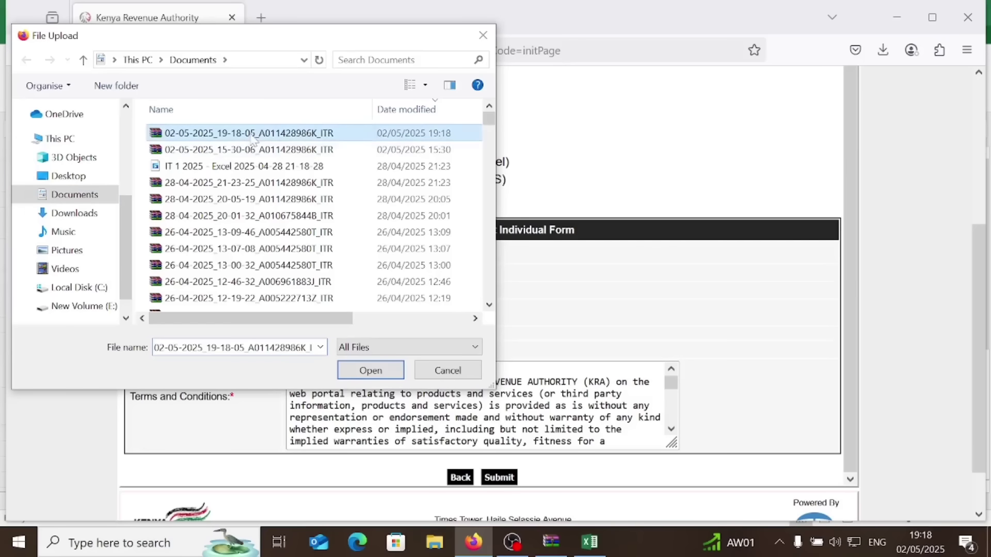
{"action": "left_click", "coordinate": [379, 372]}
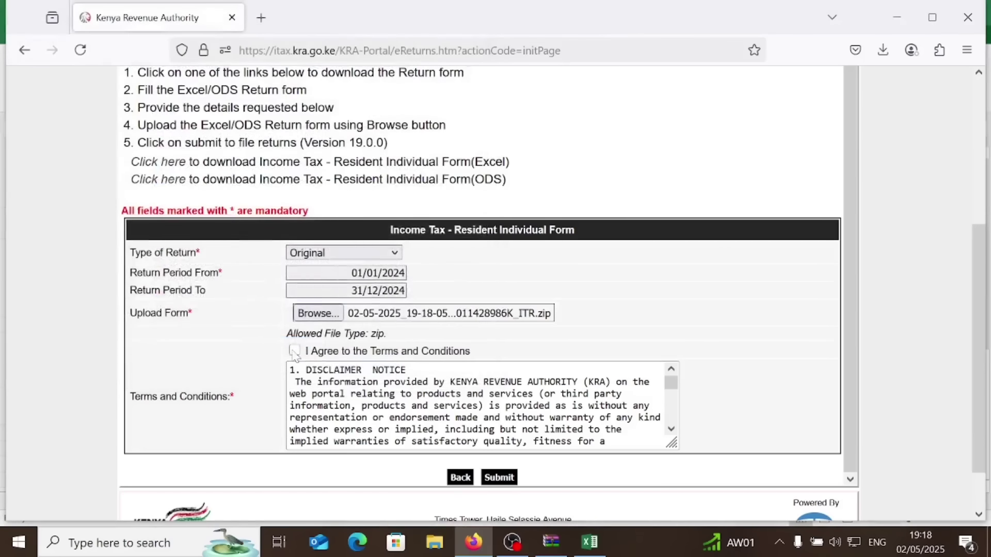